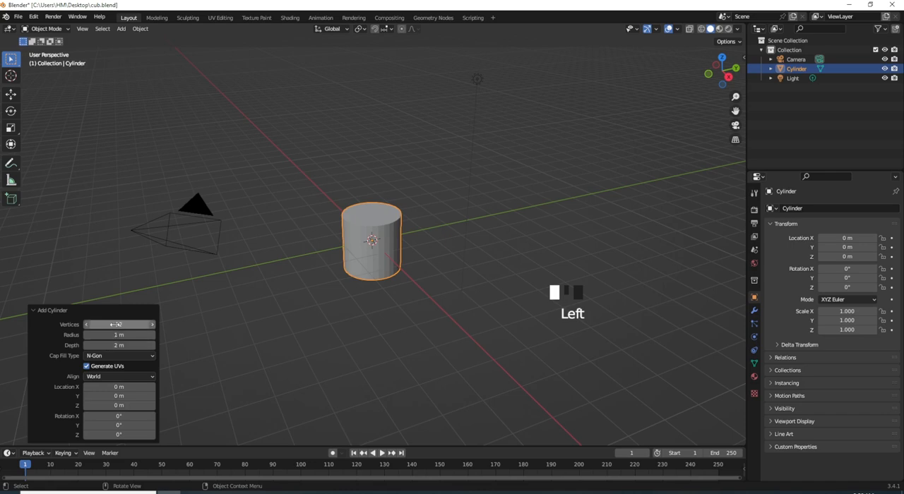
- Set the new cylinder's vertex count to 40
{"action": "left_click", "coordinate": [109, 324]}
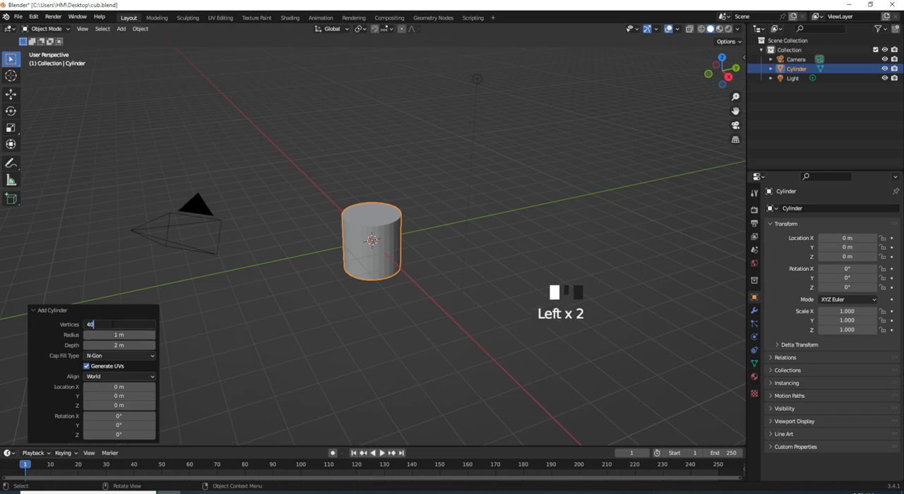
{"action": "type", "text": "40"}
{"action": "key", "text": "Return"}
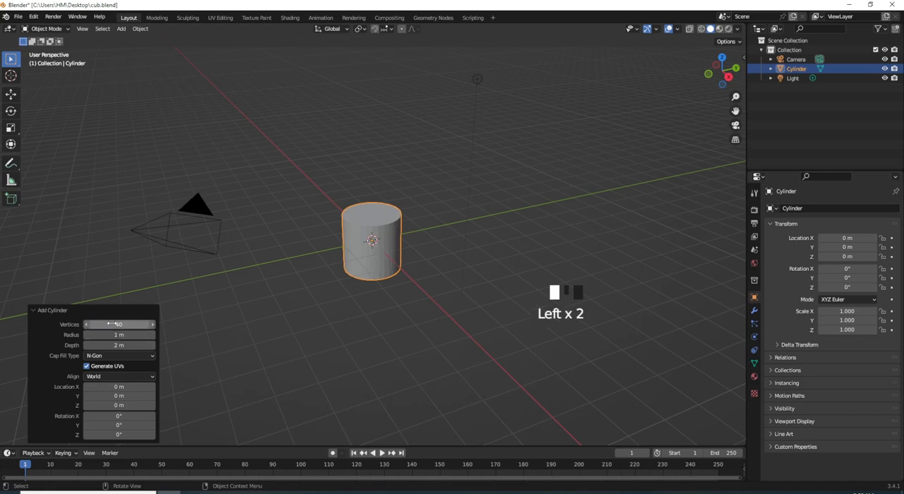
- In Edit Mode from the right view, raise the cylinder's bottom ring about 0.72 m along Z and scale it to about 0.69
{"action": "left_click", "coordinate": [729, 78]}
{"action": "left_click", "coordinate": [374, 241]}
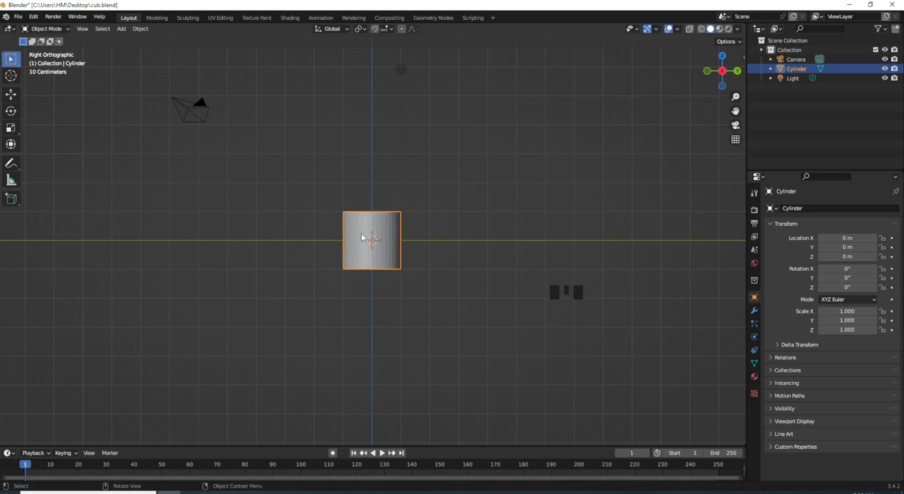
{"action": "left_click", "coordinate": [57, 29]}
{"action": "left_click", "coordinate": [61, 51]}
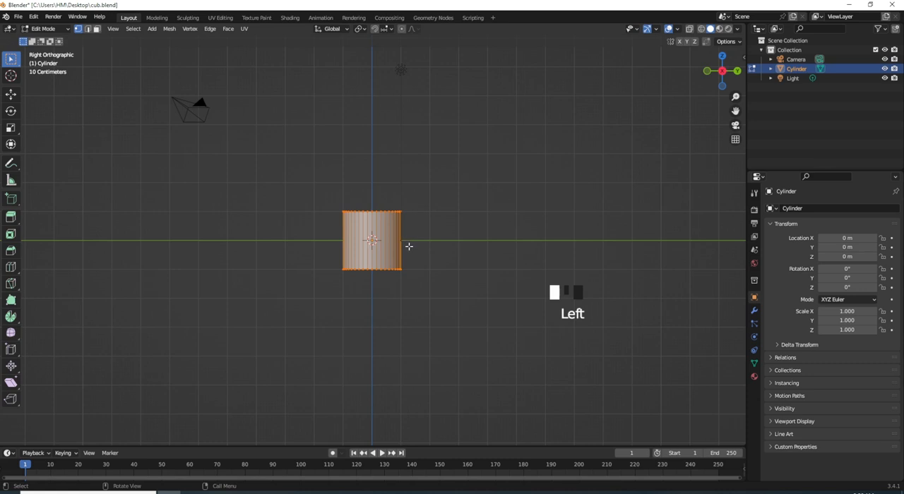
{"action": "left_click_drag", "start_coordinate": [430, 245], "coordinate": [315, 294]}
{"action": "key", "text": "g"}
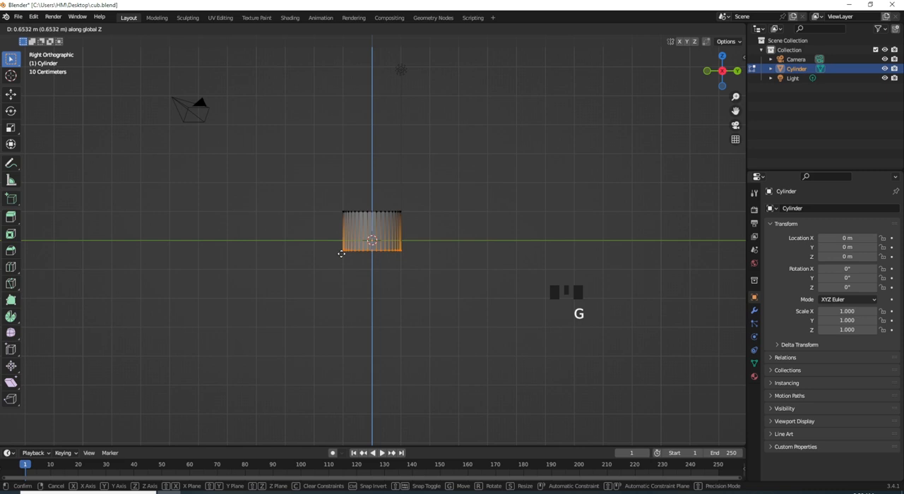
{"action": "left_click", "coordinate": [343, 251]}
{"action": "key", "text": "s"}
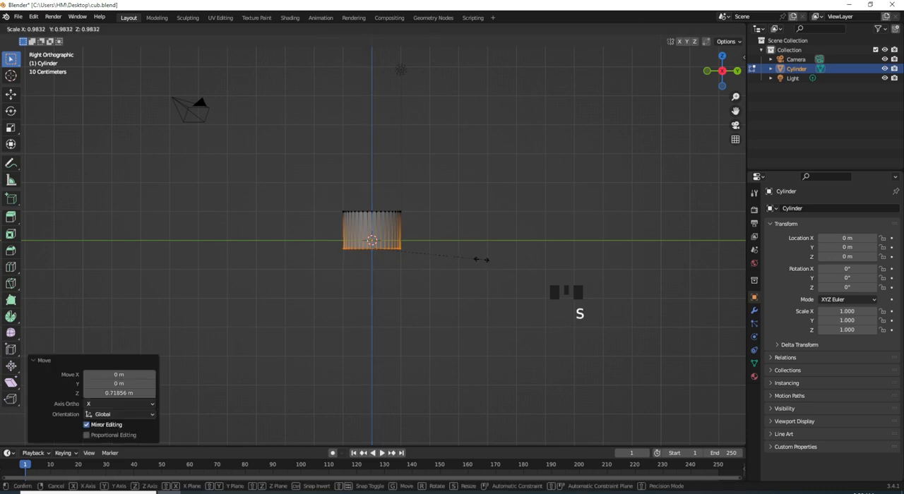
{"action": "left_click", "coordinate": [449, 254]}
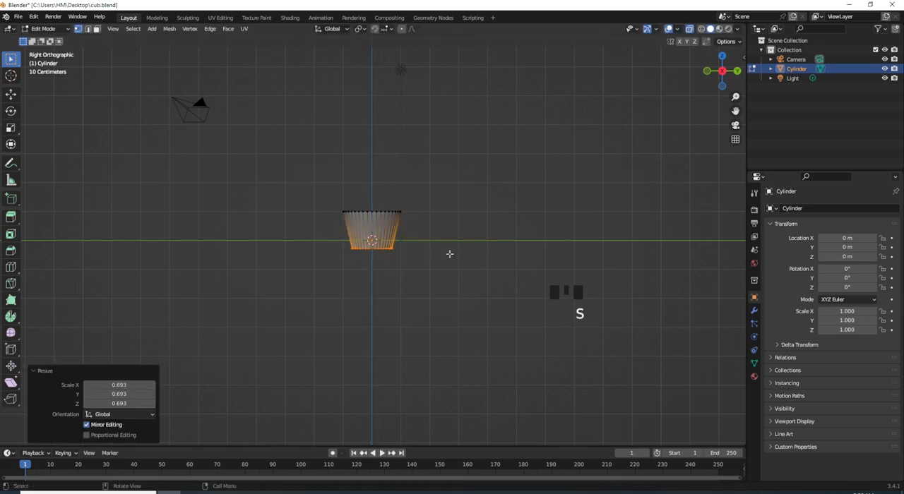
- Bevel the cylinder's bottom edge with a width of 0.4 m and 3 segments to round the base
{"action": "key", "text": "ctrl+b"}
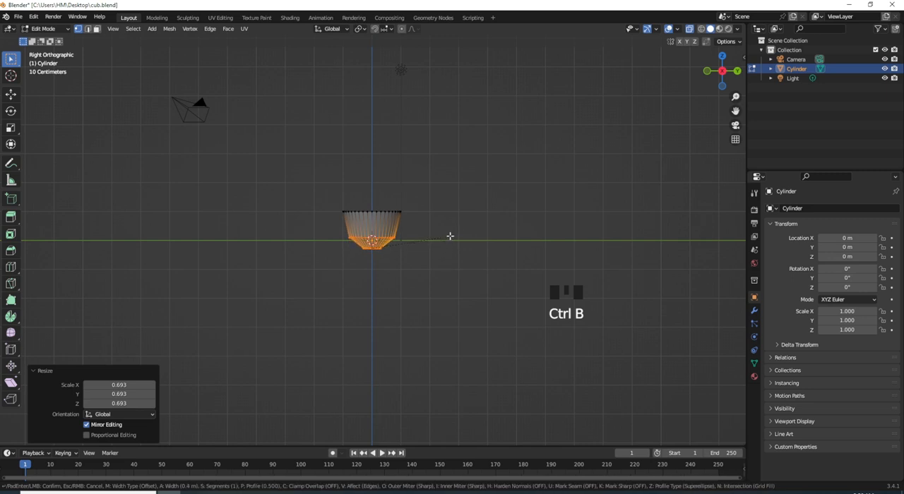
{"action": "scroll", "coordinate": [450, 236], "scroll_direction": "up", "scroll_amount": 1}
{"action": "scroll", "coordinate": [450, 236], "scroll_direction": "up", "scroll_amount": 1}
{"action": "left_click", "coordinate": [450, 236]}
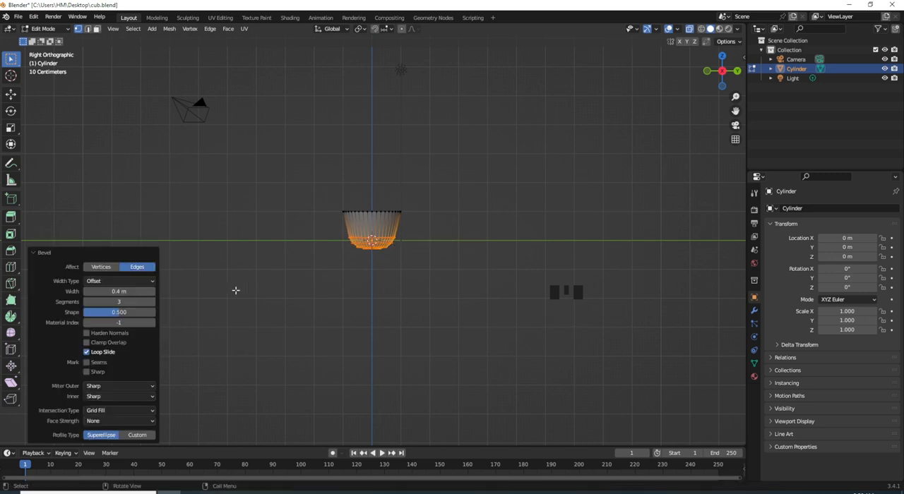
- Inset the cylinder's top face by about 0.21 m and extrude it down about 0.34 m
{"action": "left_click_drag", "start_coordinate": [422, 199], "coordinate": [338, 227]}
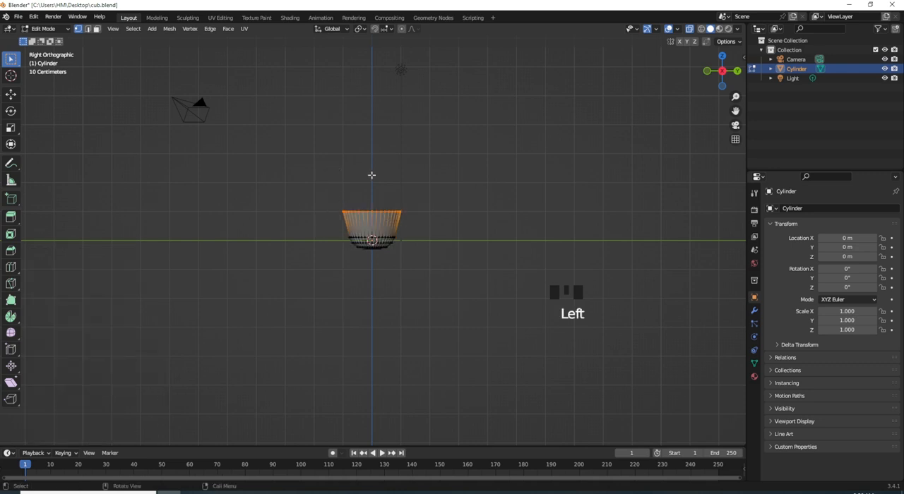
{"action": "scroll", "coordinate": [361, 173], "scroll_direction": "down", "scroll_amount": 1}
{"action": "middle_click_drag", "start_coordinate": [360, 172], "coordinate": [744, 44]}
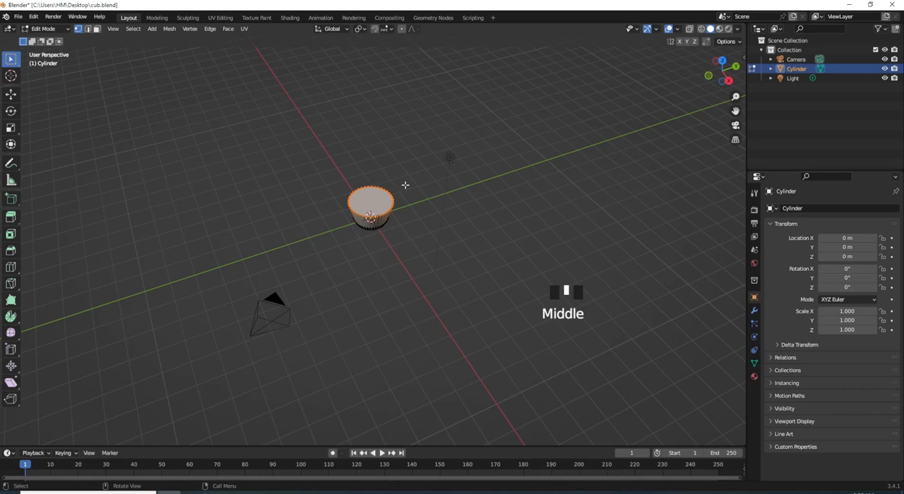
{"action": "key", "text": "i"}
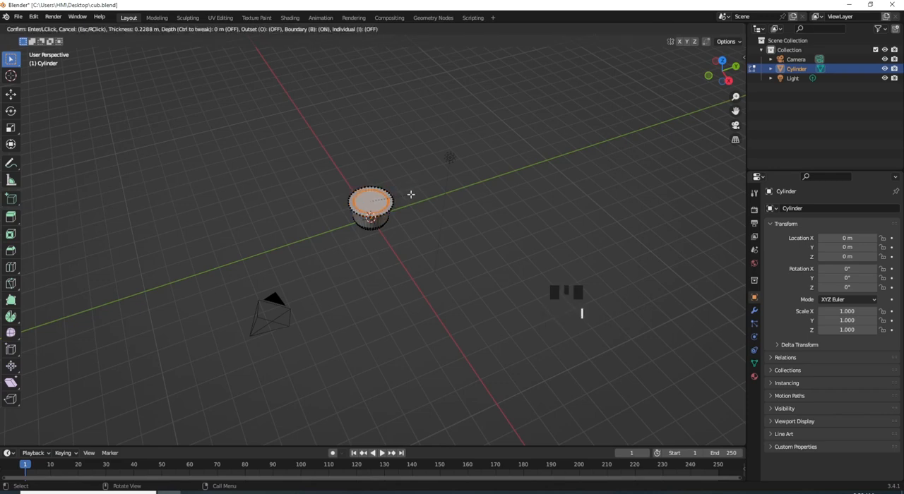
{"action": "left_click", "coordinate": [410, 194]}
{"action": "key", "text": "e"}
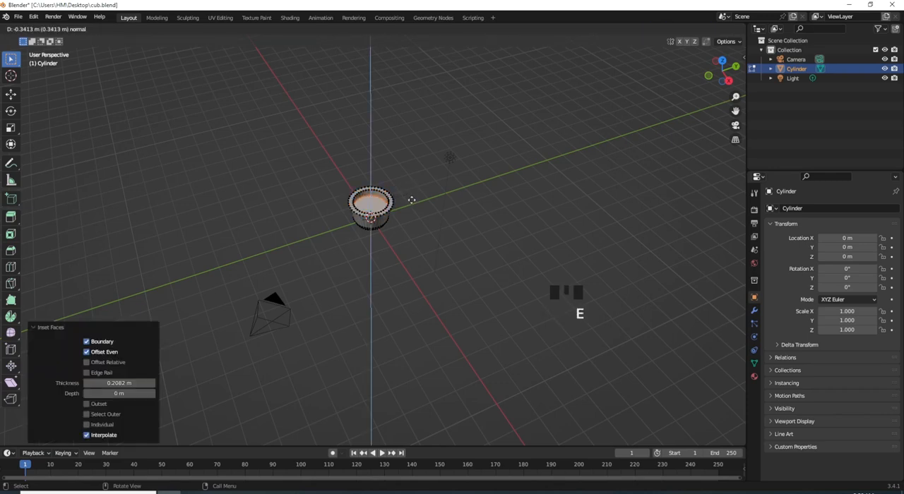
{"action": "left_click", "coordinate": [411, 201]}
- Select the inner rim edge loop and bevel it with a width of about 0.17 m and 4 segments
{"action": "middle_click_drag", "start_coordinate": [412, 202], "coordinate": [393, 194]}
{"action": "scroll", "coordinate": [395, 196], "scroll_direction": "up", "scroll_amount": 2}
{"action": "scroll", "coordinate": [395, 196], "scroll_direction": "down", "scroll_amount": 2}
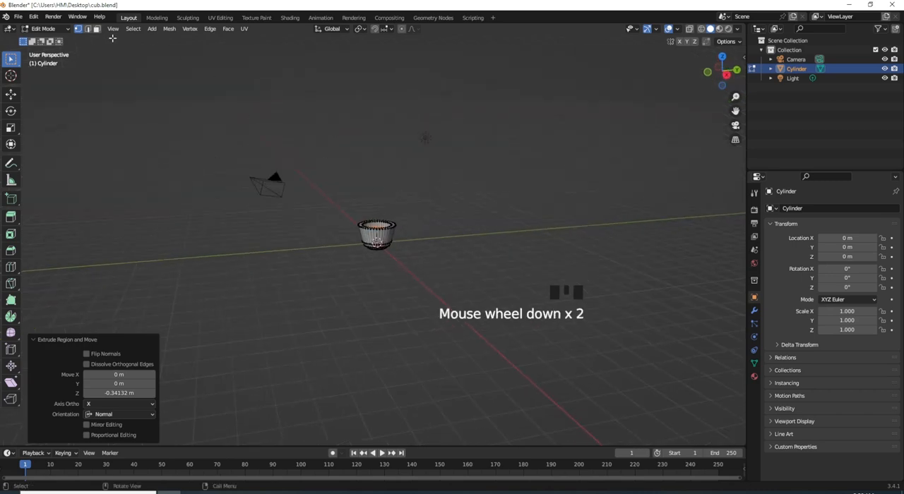
{"action": "left_click", "coordinate": [87, 28]}
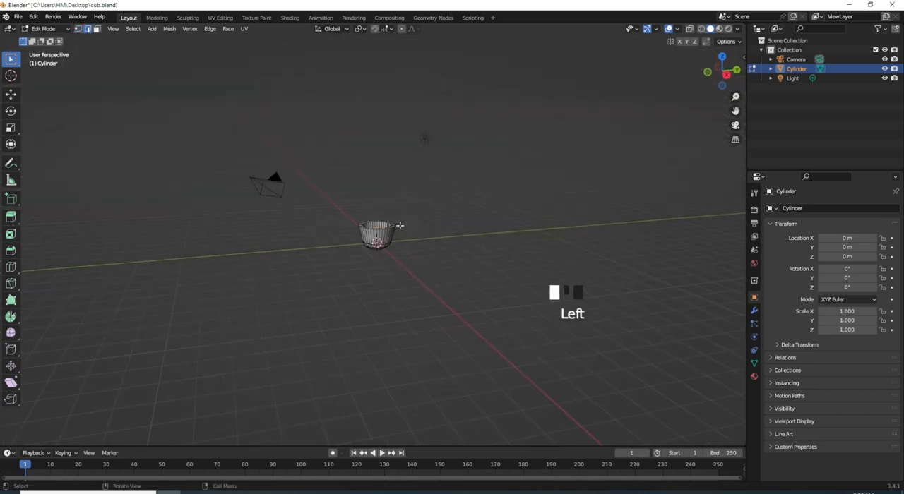
{"action": "scroll", "coordinate": [400, 224], "scroll_direction": "up", "scroll_amount": 2}
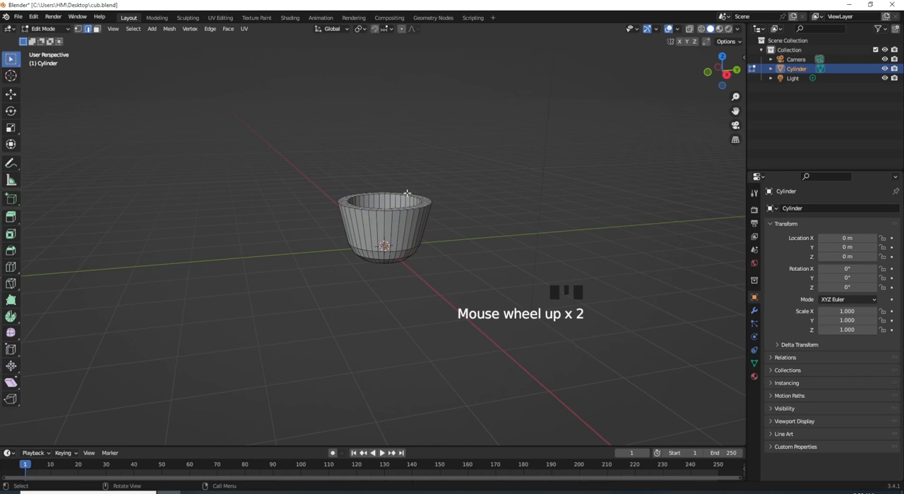
{"action": "key", "text": "shift+b"}
{"action": "left_click_drag", "start_coordinate": [428, 172], "coordinate": [392, 219]}
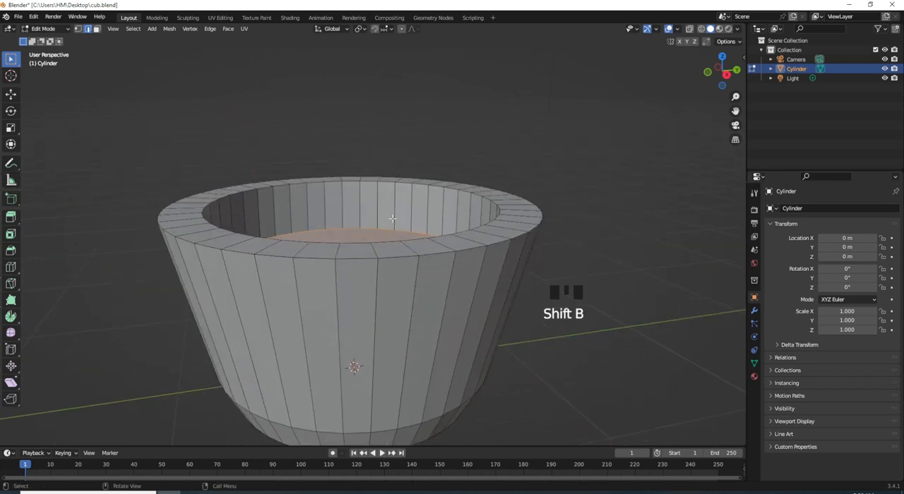
{"action": "middle_click_drag", "start_coordinate": [392, 218], "coordinate": [399, 199]}
{"action": "left_click", "coordinate": [388, 184]}
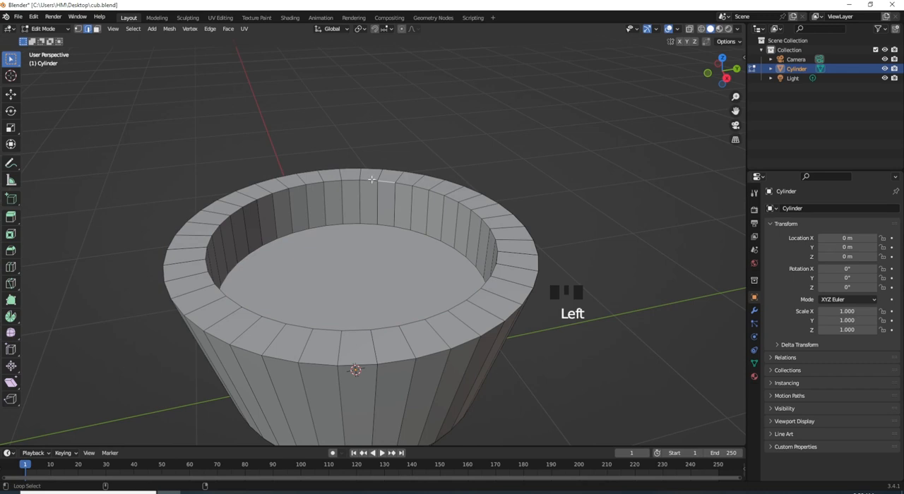
{"action": "left_click", "coordinate": [372, 180], "text": "alt+shift"}
{"action": "key", "text": "ctrl+b"}
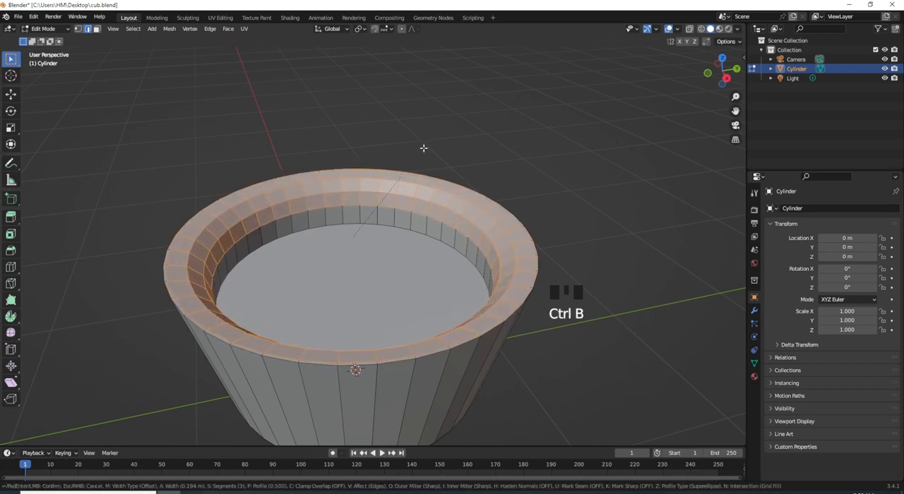
{"action": "scroll", "coordinate": [420, 152], "scroll_direction": "up", "scroll_amount": 1}
{"action": "left_click", "coordinate": [420, 151]}
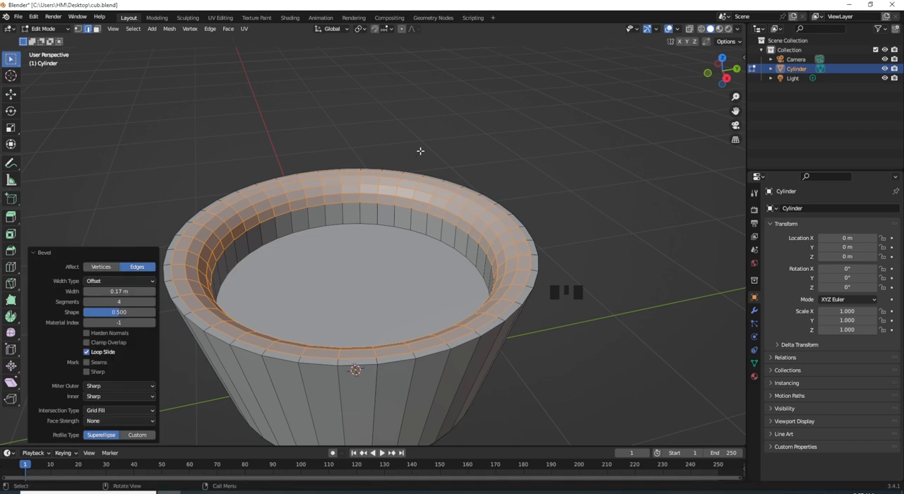
- Return to Object Mode and apply Shade Auto Smooth to the cup
{"action": "key", "text": "Tab"}
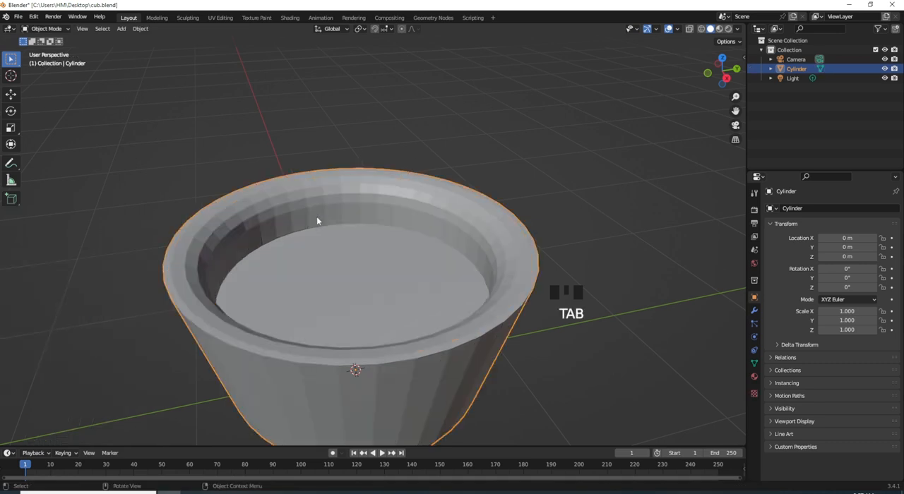
{"action": "right_click", "coordinate": [328, 205]}
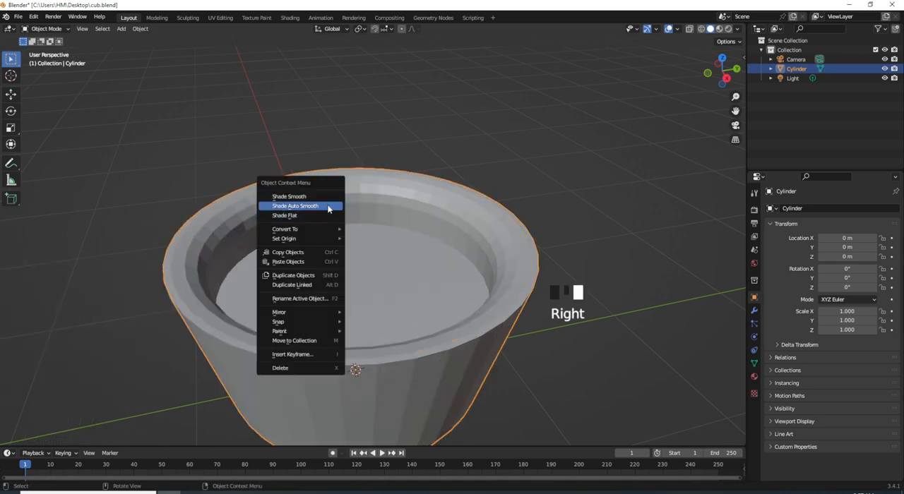
{"action": "left_click", "coordinate": [332, 205]}
{"action": "scroll", "coordinate": [438, 365], "scroll_direction": "down", "scroll_amount": 1}
{"action": "middle_click_drag", "start_coordinate": [438, 366], "coordinate": [443, 337]}
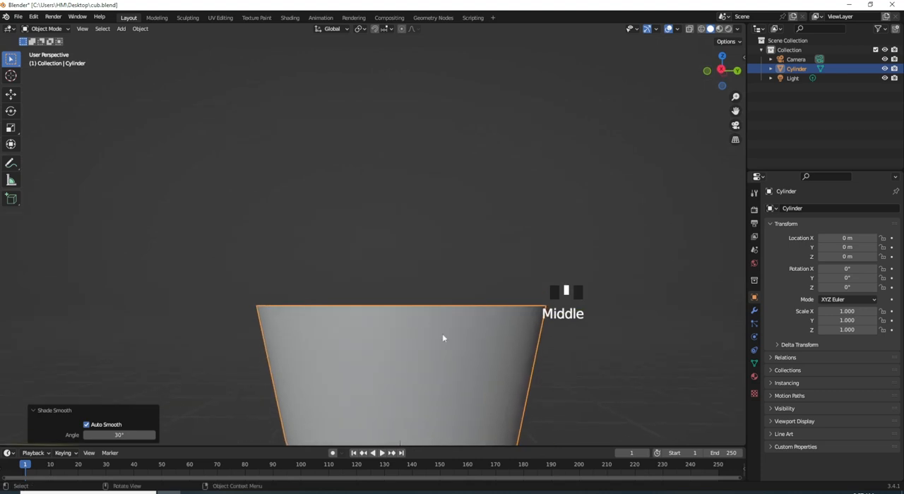
{"action": "scroll", "coordinate": [445, 335], "scroll_direction": "down", "scroll_amount": 1}
{"action": "scroll", "coordinate": [445, 337], "scroll_direction": "up", "scroll_amount": 1}
{"action": "scroll", "coordinate": [446, 339], "scroll_direction": "down", "scroll_amount": 3}
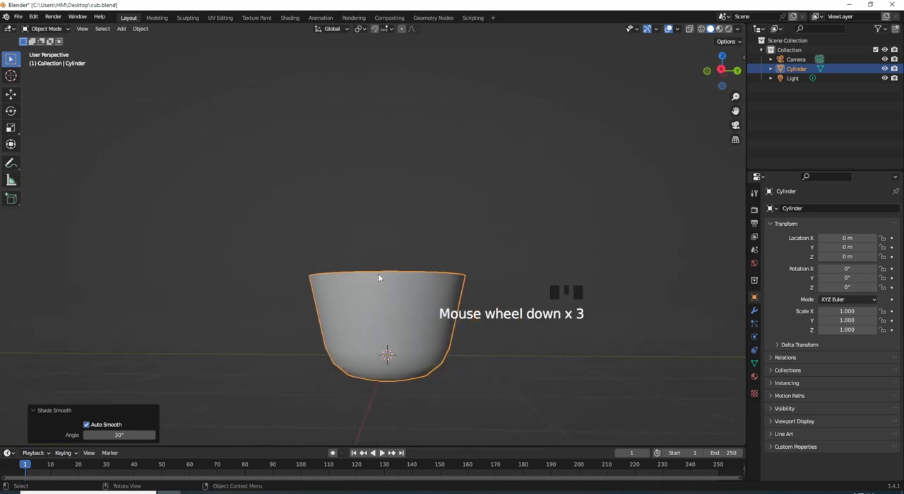
- Switch to the UV Editing workspace and select the whole cup mesh
{"action": "left_click", "coordinate": [220, 17]}
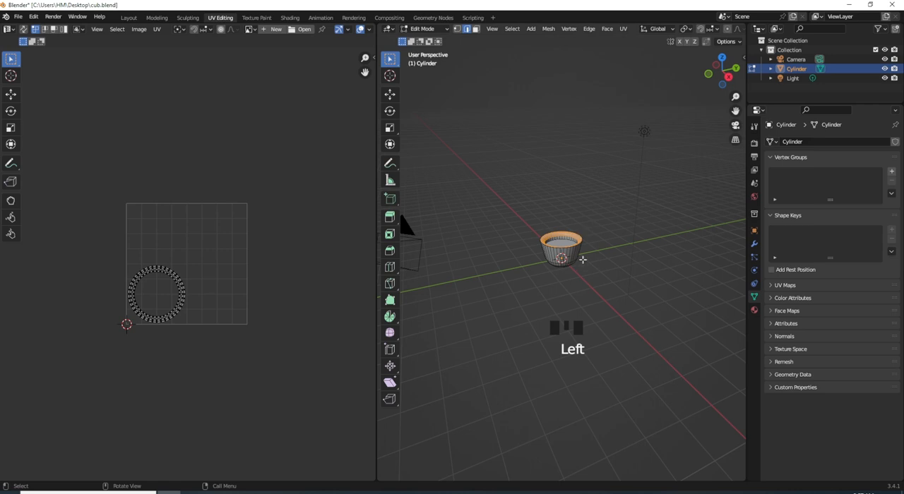
{"action": "key", "text": "a"}
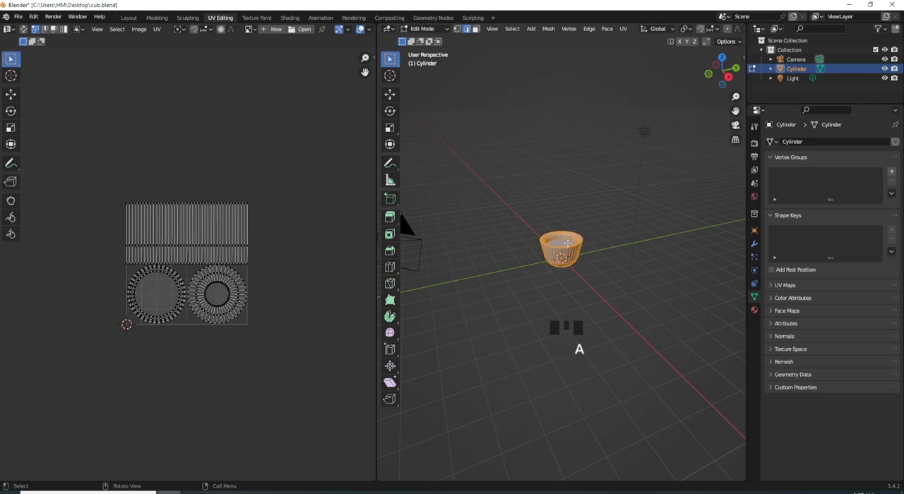
{"action": "scroll", "coordinate": [568, 241], "scroll_direction": "down", "scroll_amount": 1}
{"action": "scroll", "coordinate": [571, 238], "scroll_direction": "up", "scroll_amount": 3}
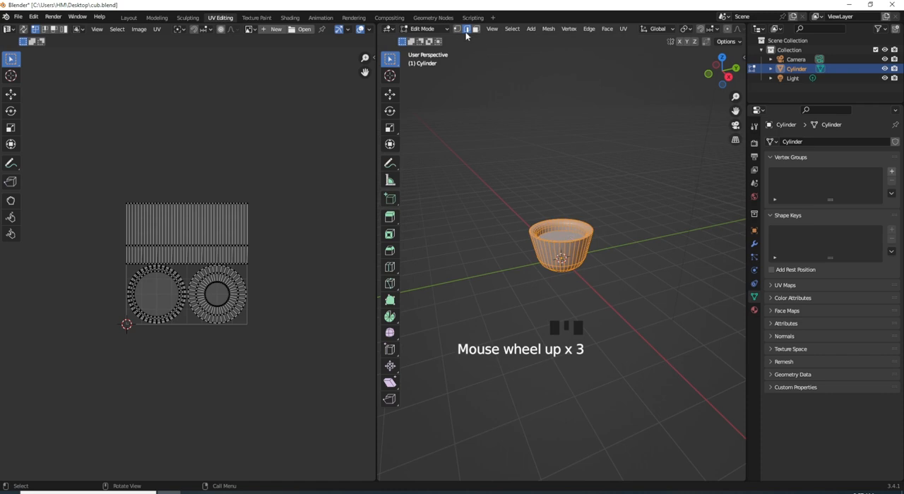
- Mark a vertical line of edges on the cup's outer wall, from the rim down through the rounded base, as a UV seam
{"action": "left_click", "coordinate": [560, 256]}
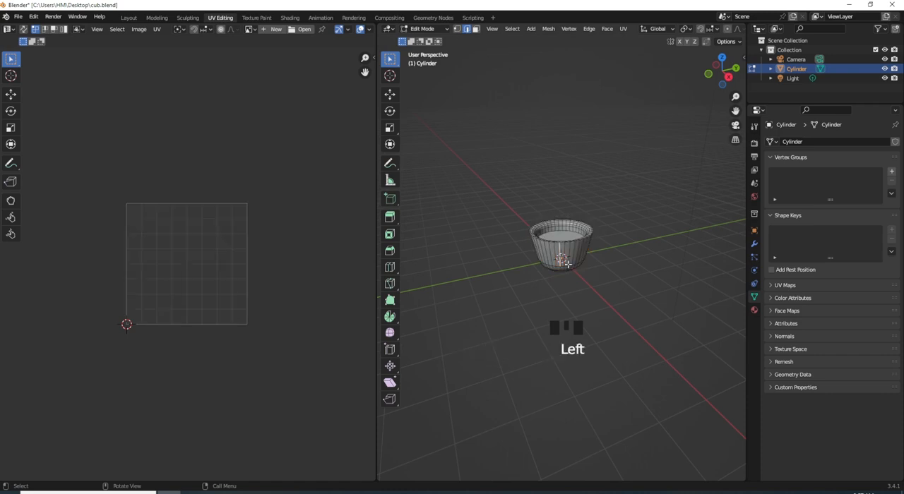
{"action": "scroll", "coordinate": [567, 264], "scroll_direction": "up", "scroll_amount": 3}
{"action": "scroll", "coordinate": [567, 263], "scroll_direction": "down", "scroll_amount": 1}
{"action": "middle_click_drag", "start_coordinate": [568, 264], "coordinate": [559, 277]}
{"action": "scroll", "coordinate": [558, 277], "scroll_direction": "up", "scroll_amount": 1}
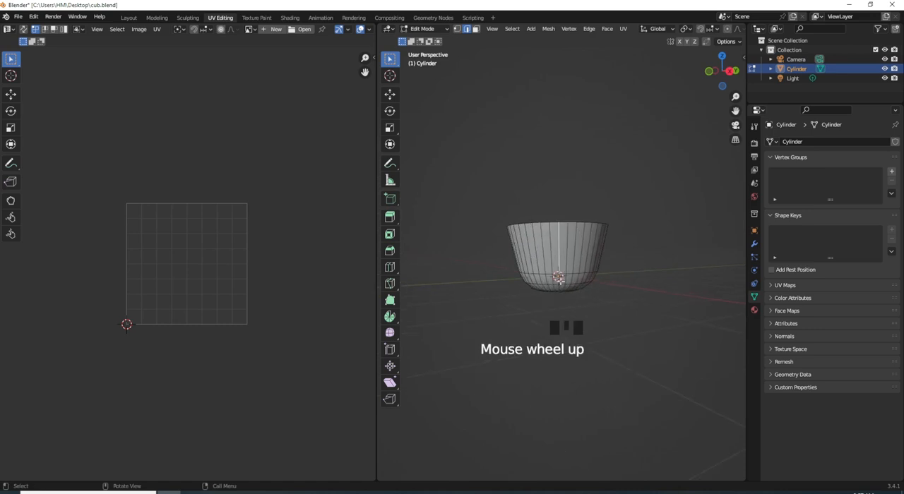
{"action": "left_click", "coordinate": [558, 279], "text": "shift"}
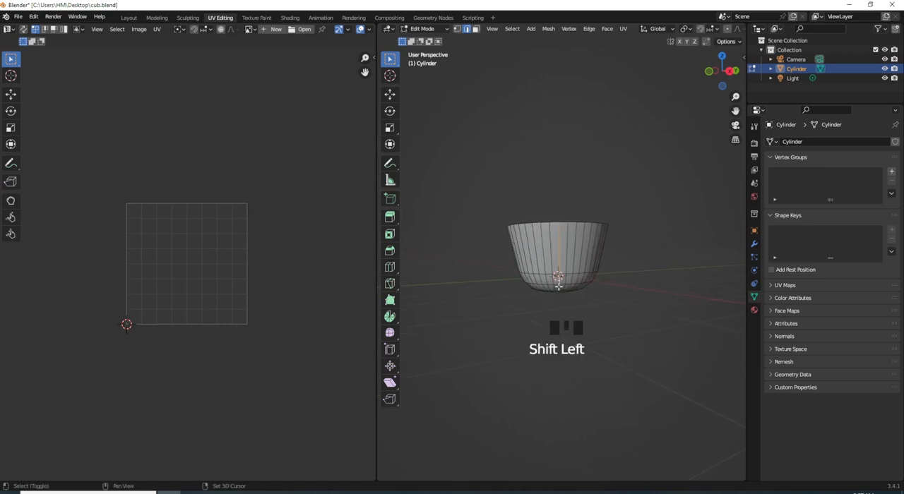
{"action": "left_click", "coordinate": [558, 286], "text": "shift"}
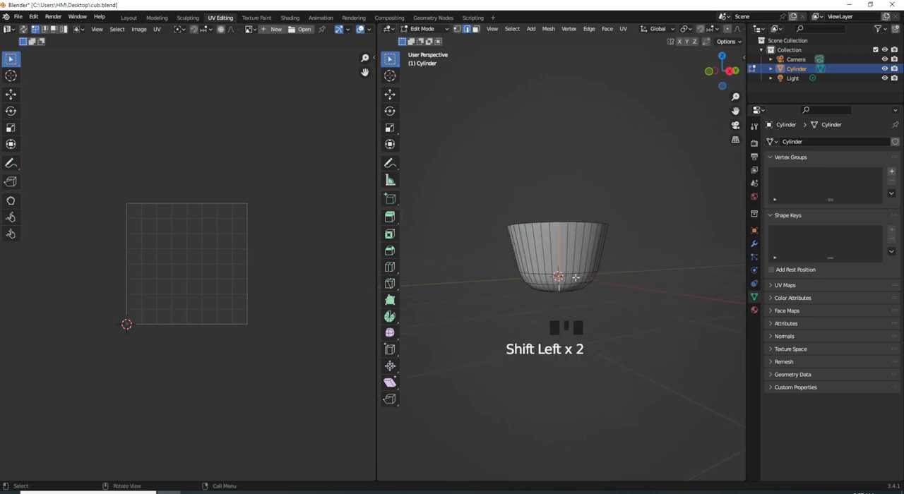
{"action": "key", "text": "u"}
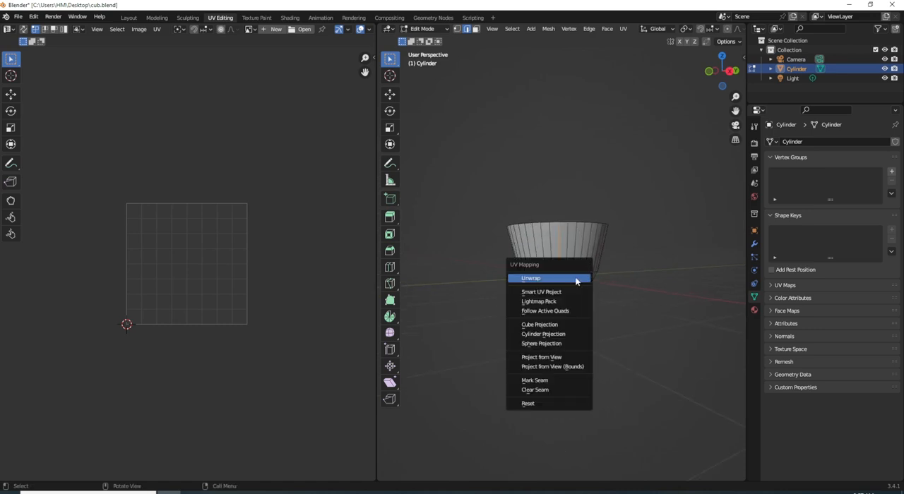
{"action": "left_click", "coordinate": [559, 382]}
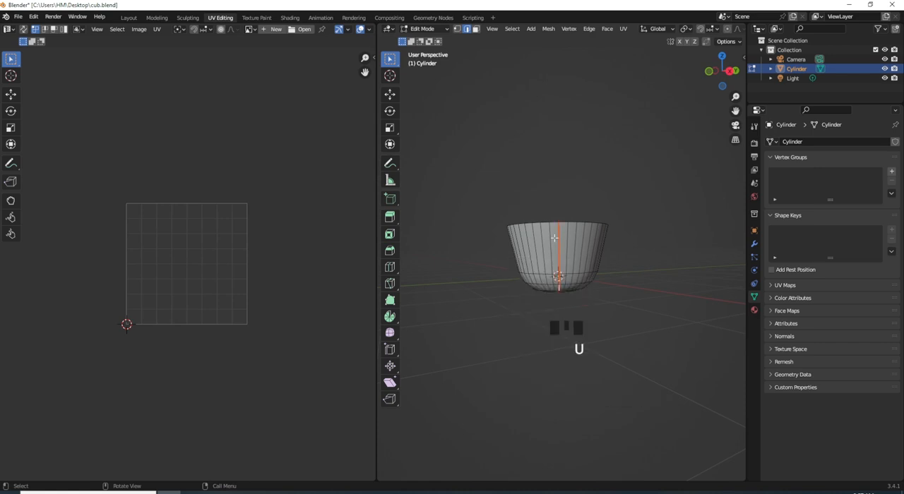
- Select the whole cup mesh and unwrap it with the vertical wall seam
{"action": "key", "text": "a"}
{"action": "key", "text": "a"}
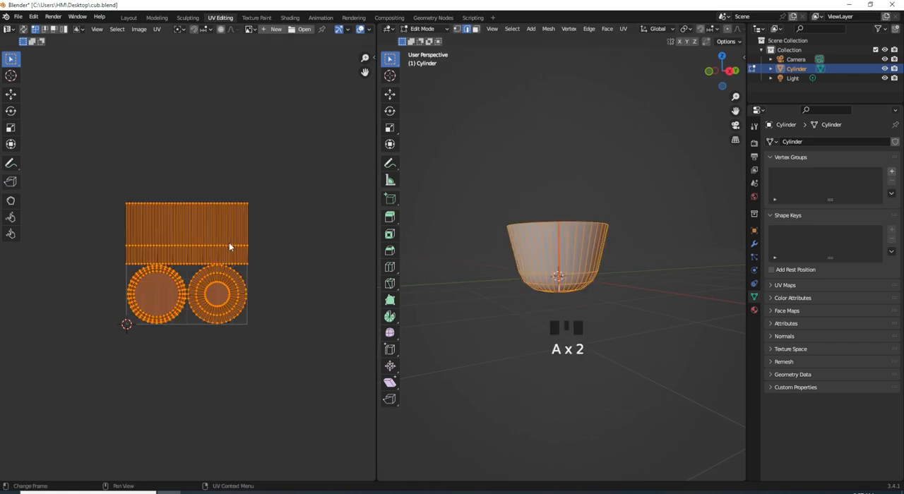
{"action": "key", "text": "u"}
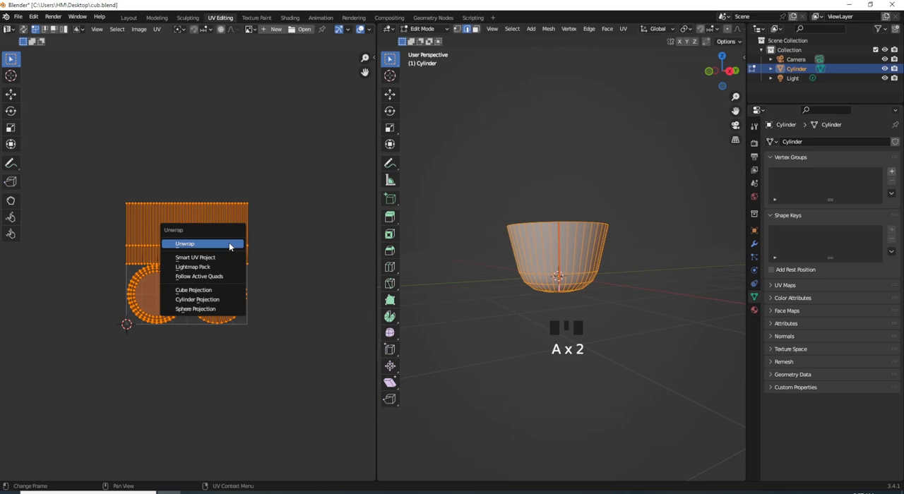
{"action": "left_click", "coordinate": [229, 244]}
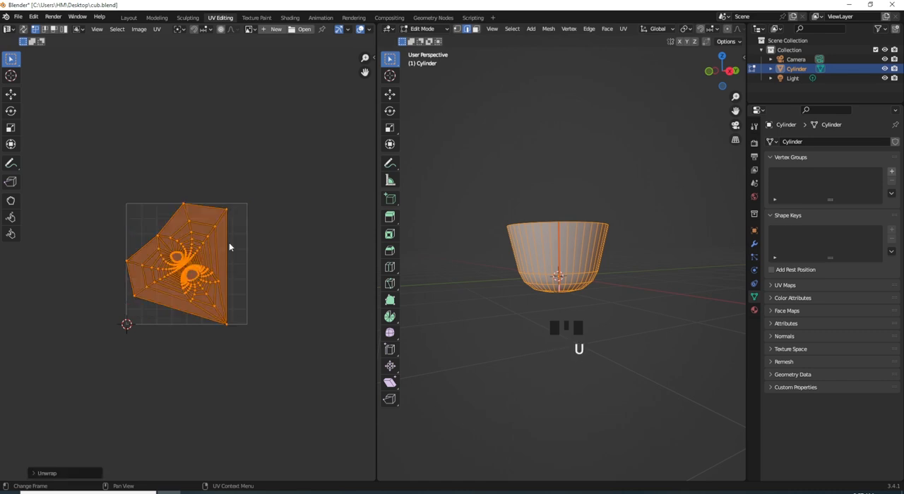
- Select the edge loop around the underside of the cup's rounded base and mark it as a UV seam
{"action": "left_click", "coordinate": [565, 286]}
{"action": "scroll", "coordinate": [571, 284], "scroll_direction": "up", "scroll_amount": 1}
{"action": "scroll", "coordinate": [572, 282], "scroll_direction": "down", "scroll_amount": 2}
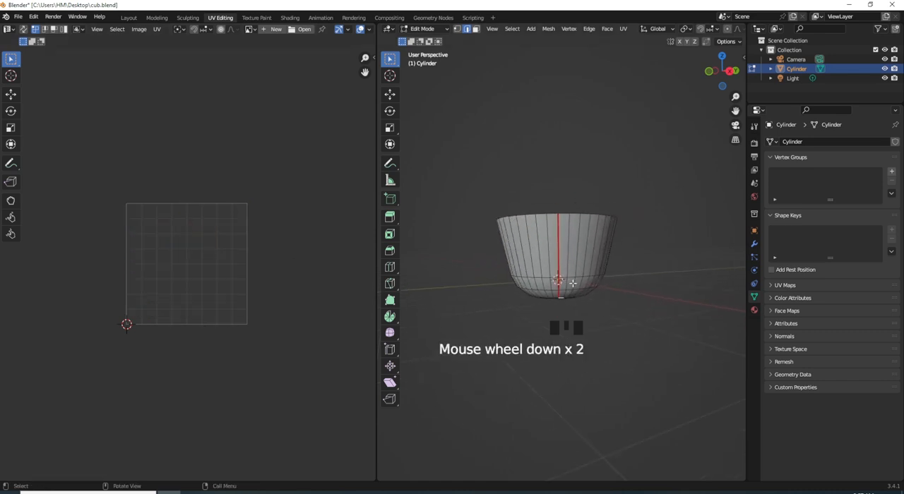
{"action": "key", "text": "shift+b"}
{"action": "left_click_drag", "start_coordinate": [595, 273], "coordinate": [516, 318]}
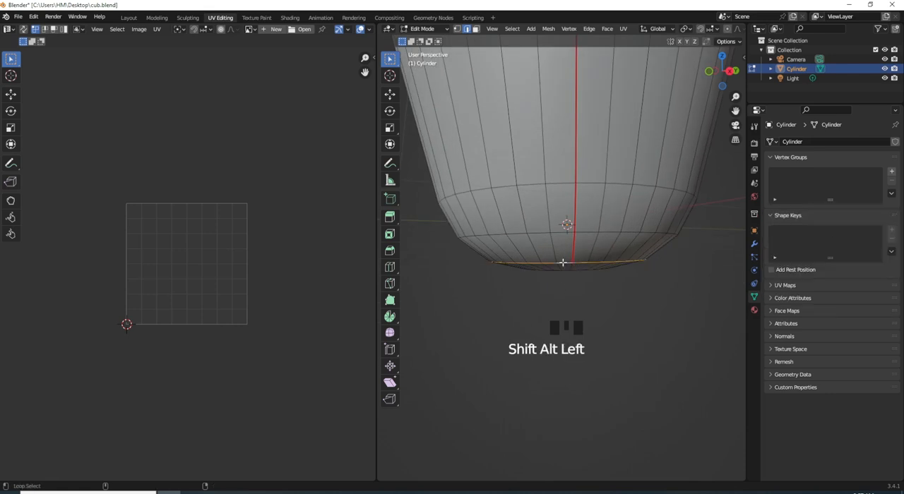
{"action": "left_click", "coordinate": [565, 263], "text": "alt+shift"}
{"action": "key", "text": "u"}
{"action": "left_click", "coordinate": [595, 257]}
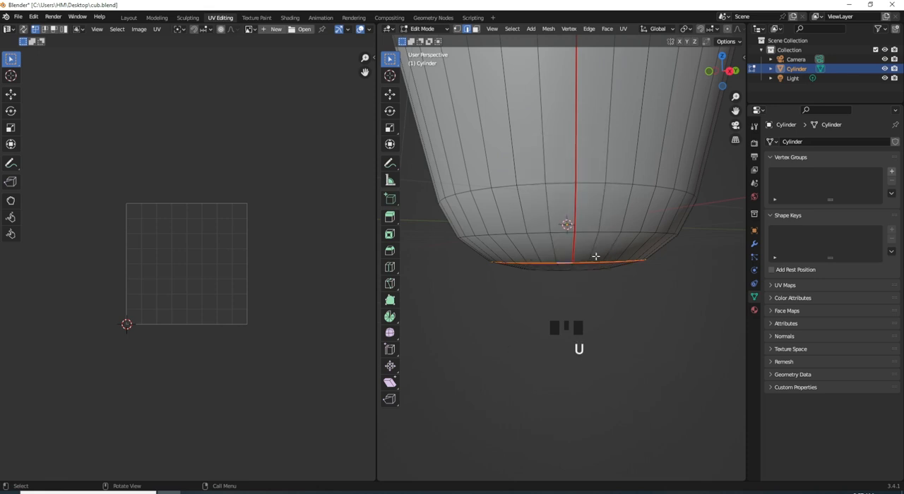
- Select the entire mesh and unwrap it again using the vertical seam and the base loop seam
{"action": "key", "text": "a"}
{"action": "key", "text": "a"}
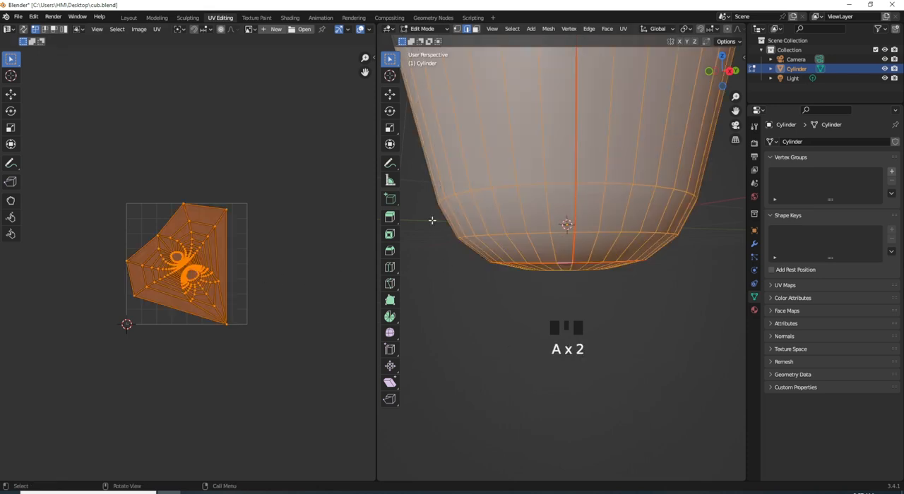
{"action": "key", "text": "u"}
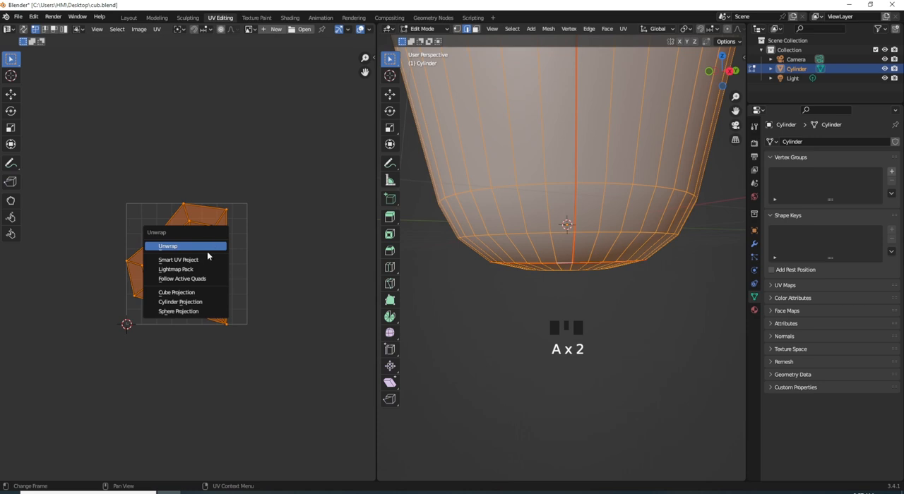
{"action": "left_click", "coordinate": [208, 250]}
{"action": "scroll", "coordinate": [583, 174], "scroll_direction": "down", "scroll_amount": 2}
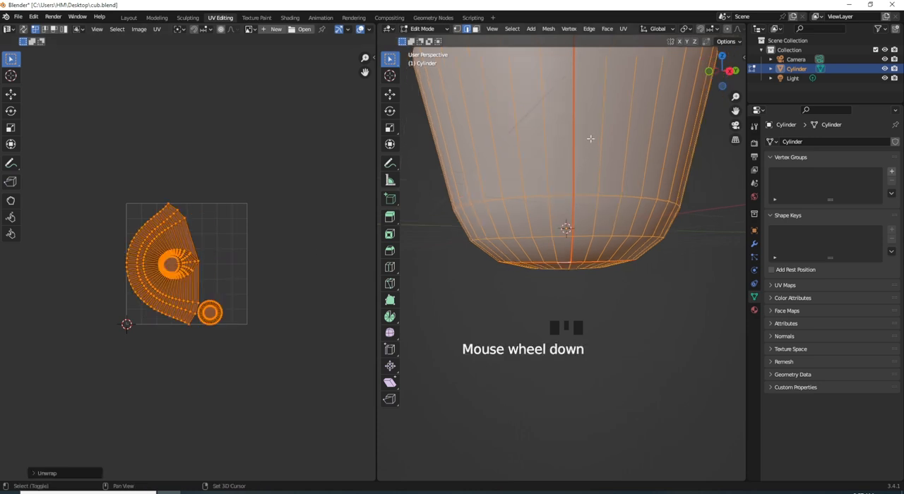
- Select the edge loop along the cup's outer rim and mark it as a UV seam
{"action": "middle_click_drag", "start_coordinate": [585, 157], "coordinate": [586, 330], "text": "shift"}
{"action": "middle_click_drag", "start_coordinate": [585, 185], "coordinate": [579, 230]}
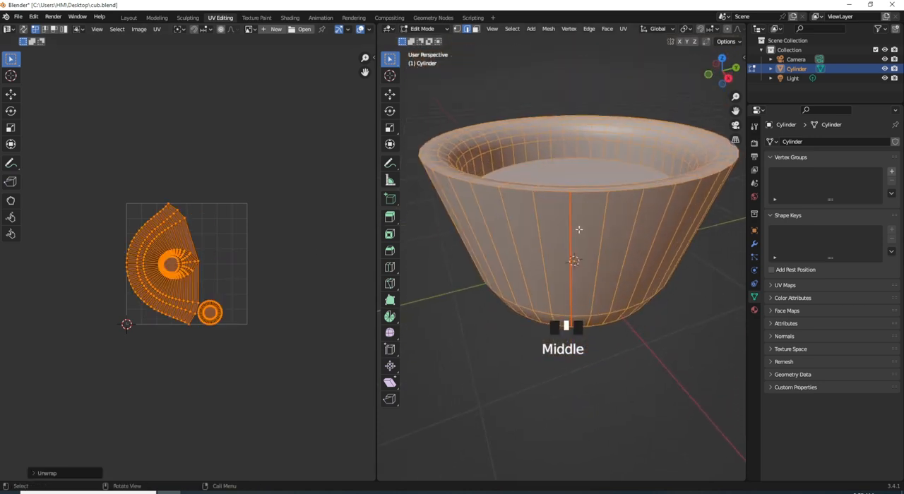
{"action": "left_click", "coordinate": [561, 191]}
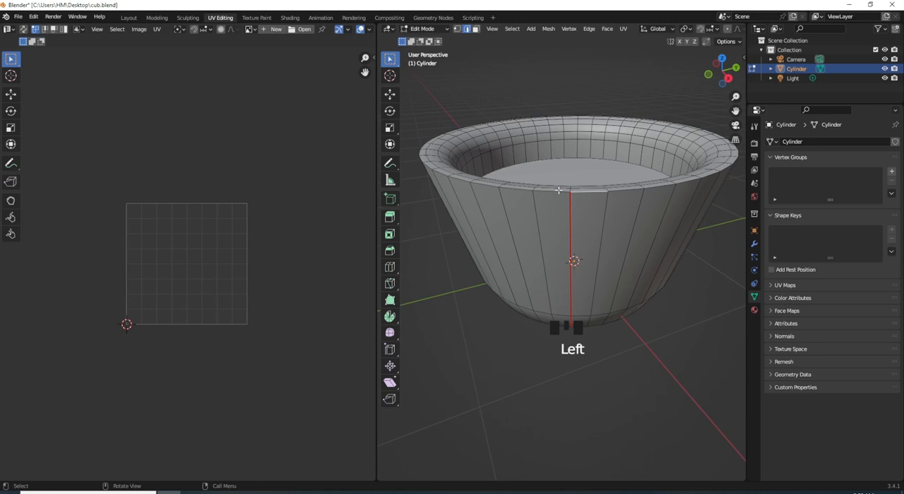
{"action": "left_click", "coordinate": [553, 192], "text": "alt+shift"}
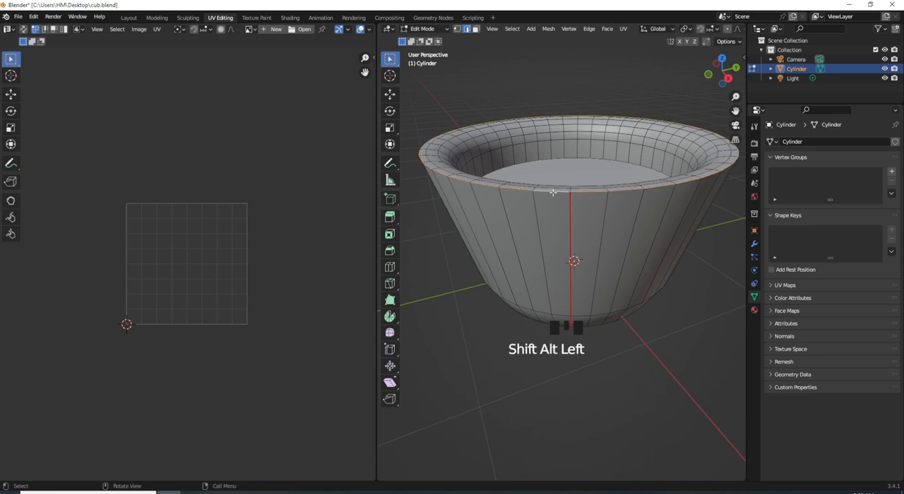
{"action": "key", "text": "u"}
{"action": "left_click", "coordinate": [555, 196]}
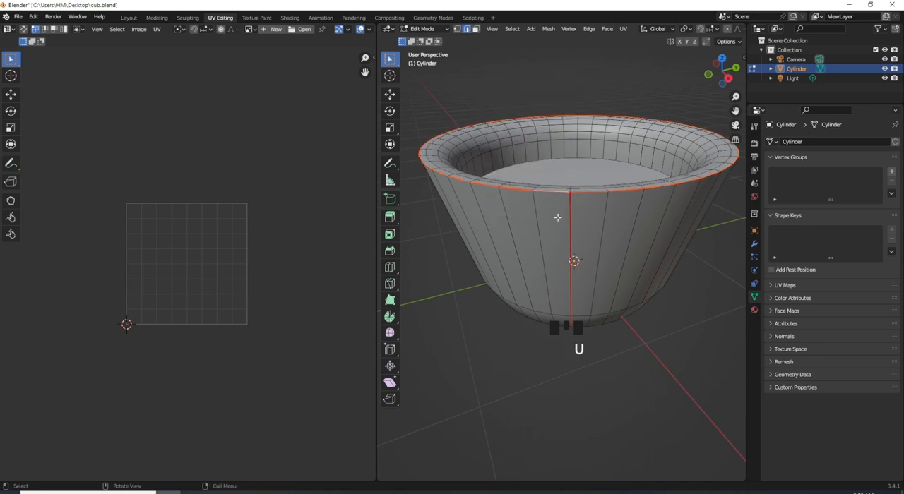
- Select all of the cup's geometry and unwrap it with the wall, base and rim seams
{"action": "key", "text": "a"}
{"action": "key", "text": "u"}
{"action": "left_click", "coordinate": [198, 267]}
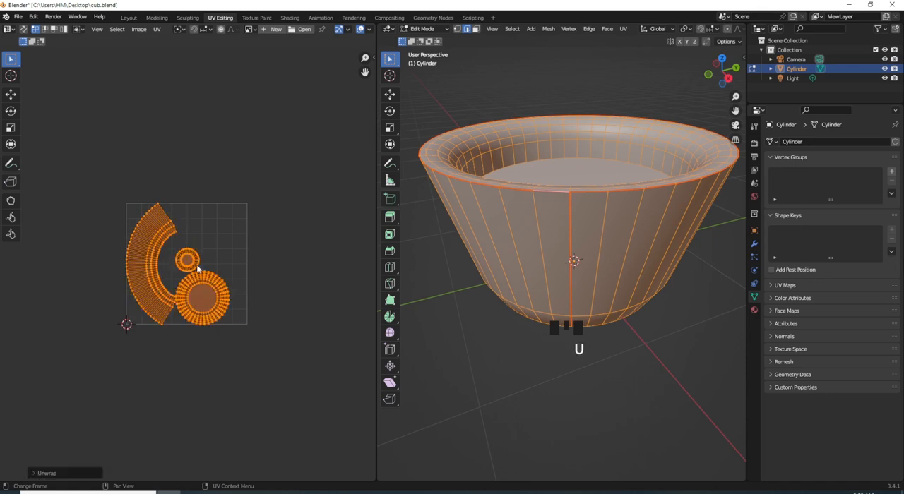
- Flatten the outer short edge of the curved wall island's lower end quad by scaling it to 0 along Y
{"action": "scroll", "coordinate": [180, 313], "scroll_direction": "up", "scroll_amount": 2}
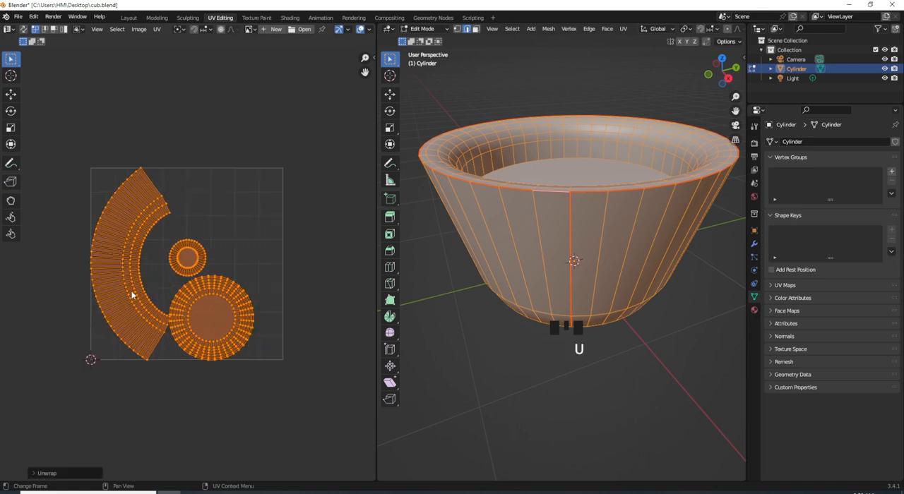
{"action": "middle_click_drag", "start_coordinate": [156, 281], "coordinate": [211, 264]}
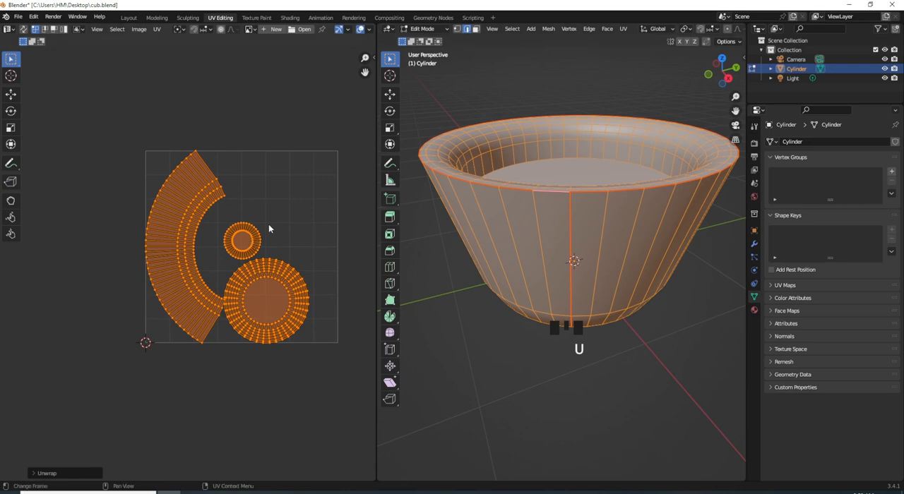
{"action": "scroll", "coordinate": [226, 303], "scroll_direction": "up", "scroll_amount": 1}
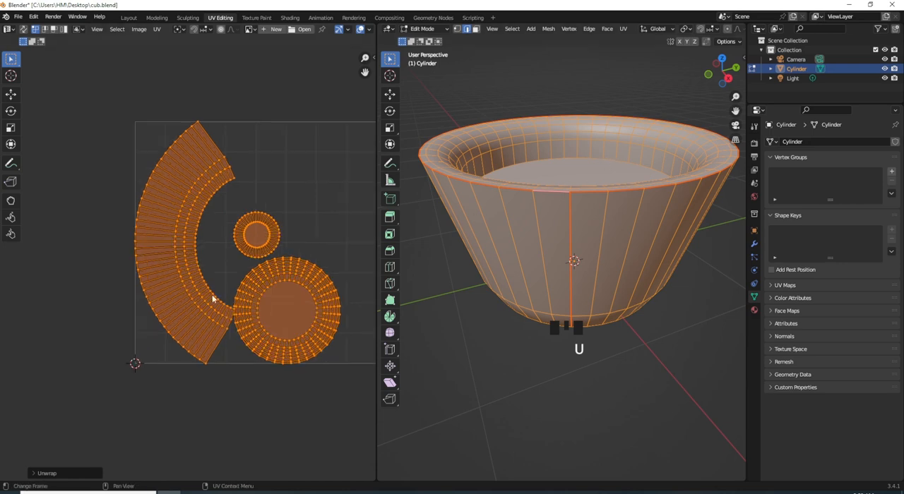
{"action": "middle_click_drag", "start_coordinate": [218, 318], "coordinate": [264, 292]}
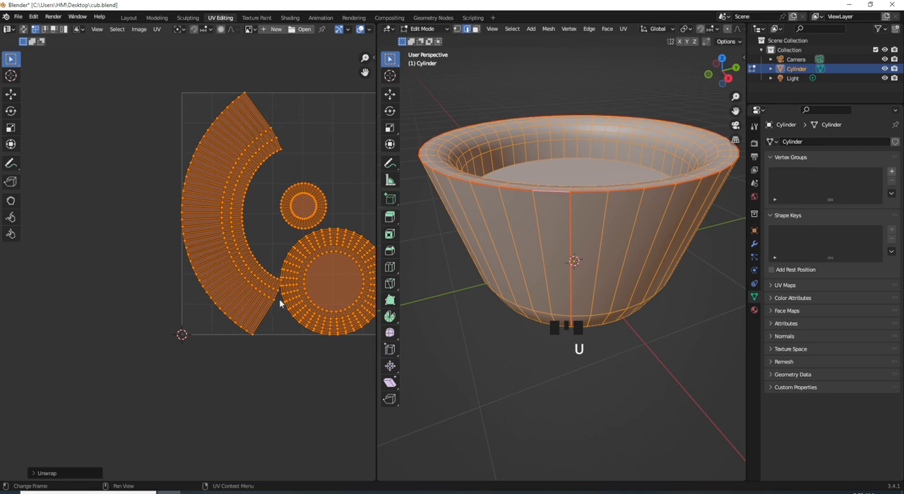
{"action": "left_click", "coordinate": [254, 329]}
{"action": "scroll", "coordinate": [254, 328], "scroll_direction": "up", "scroll_amount": 3}
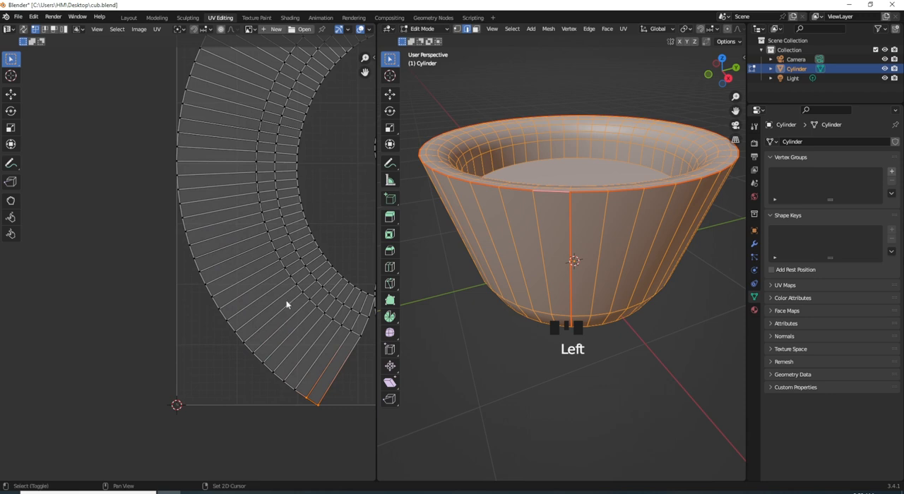
{"action": "middle_click_drag", "start_coordinate": [284, 300], "coordinate": [209, 278]}
{"action": "type", "text": "sy"}
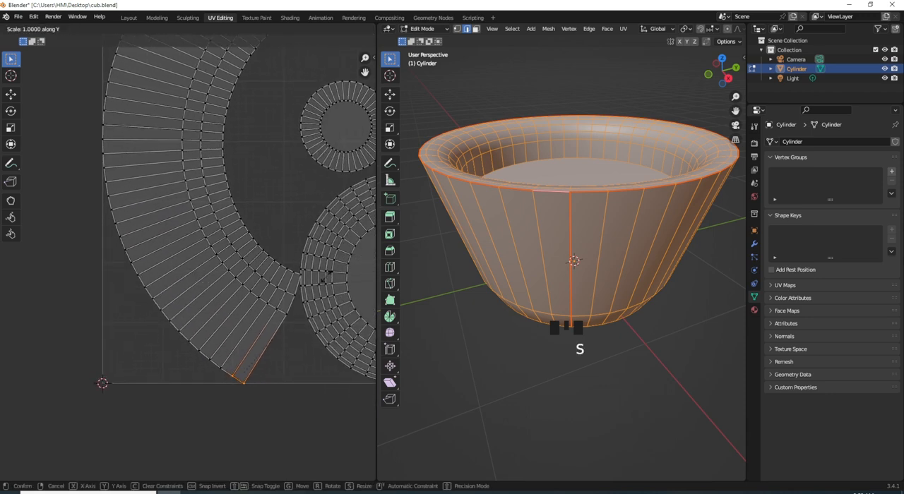
{"action": "type", "text": "0"}
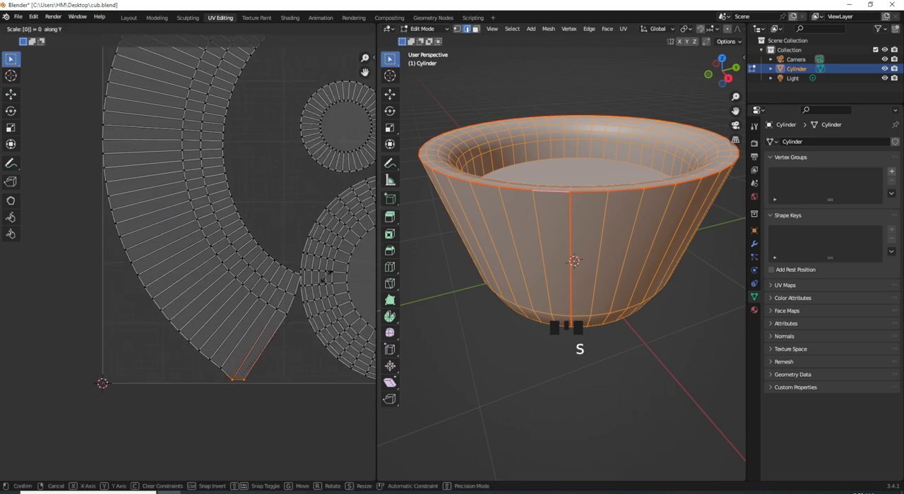
{"action": "key", "text": "Return"}
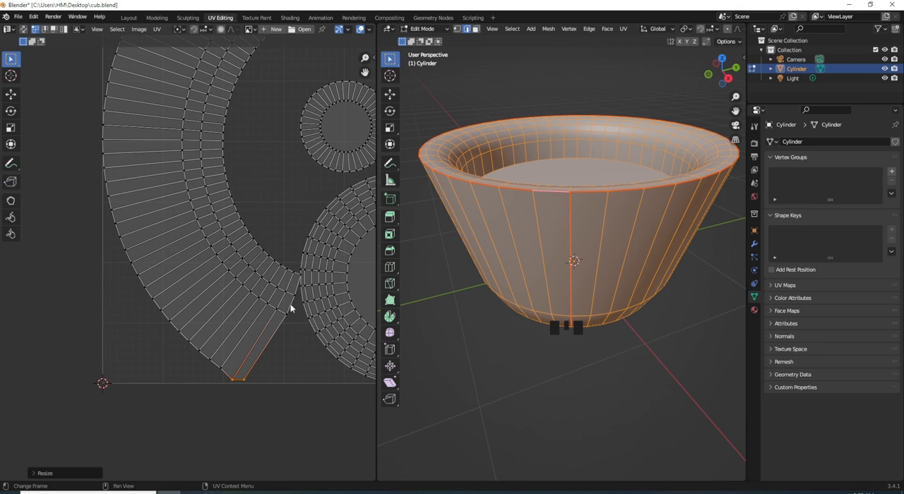
- Flatten the inner short edge of the same end quad by scaling it to 0 along Y
{"action": "left_click", "coordinate": [272, 318]}
{"action": "type", "text": "s"}
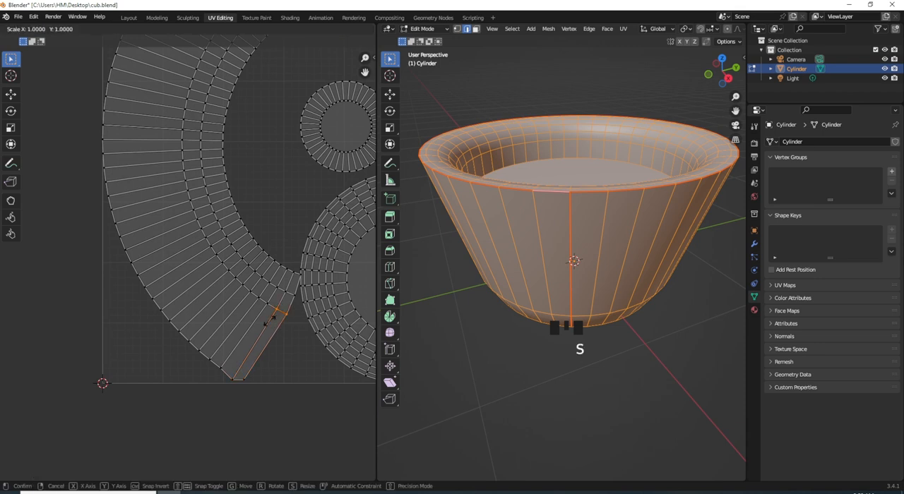
{"action": "type", "text": "y0"}
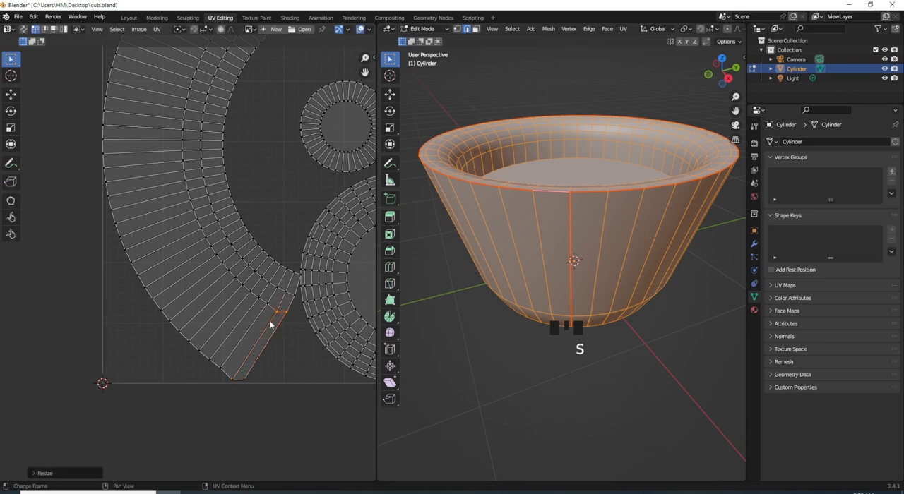
- Make the end quad's long seam-side edge vertical by scaling its two vertices to 0 along X
{"action": "left_click", "coordinate": [284, 315]}
{"action": "left_click_drag", "start_coordinate": [257, 360], "coordinate": [241, 386]}
{"action": "type", "text": "sx"}
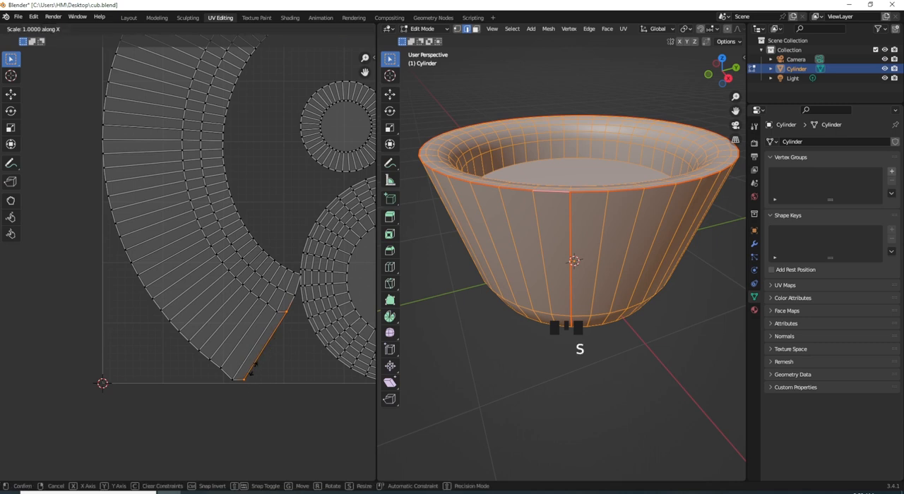
{"action": "type", "text": "0"}
{"action": "left_click", "coordinate": [255, 369]}
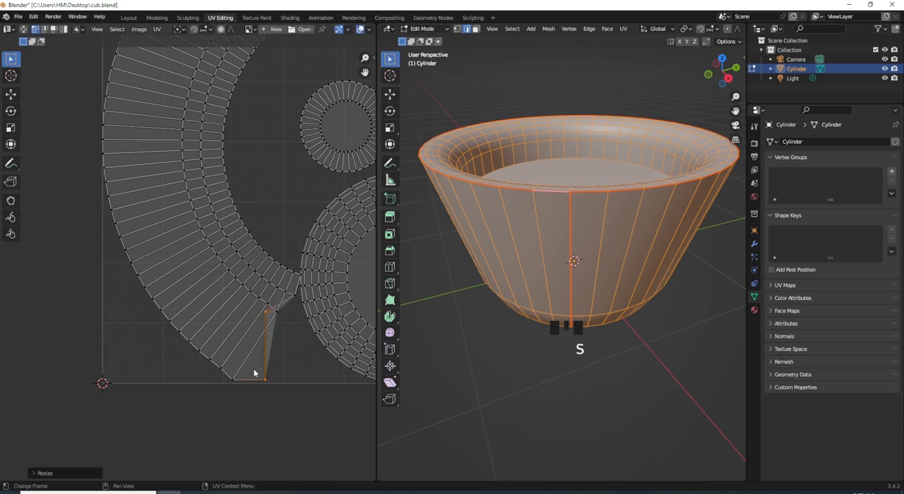
- Make the end quad's other long edge vertical by scaling its two vertices to 0 along X
{"action": "left_click", "coordinate": [276, 315]}
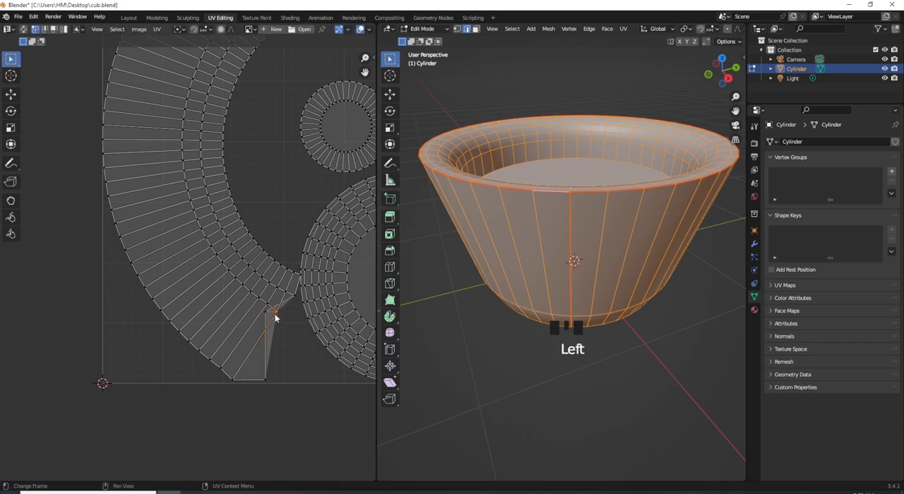
{"action": "left_click", "coordinate": [237, 380], "text": "shift"}
{"action": "type", "text": "sx"}
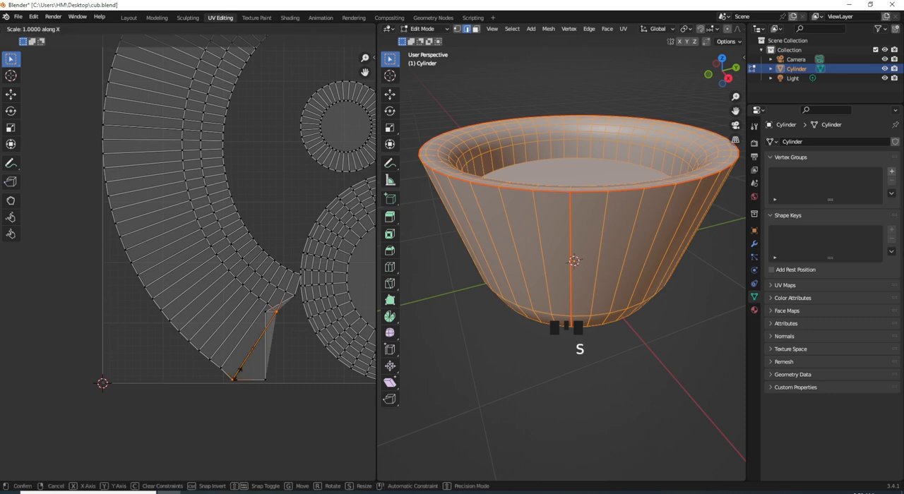
{"action": "type", "text": "0"}
{"action": "left_click", "coordinate": [238, 375]}
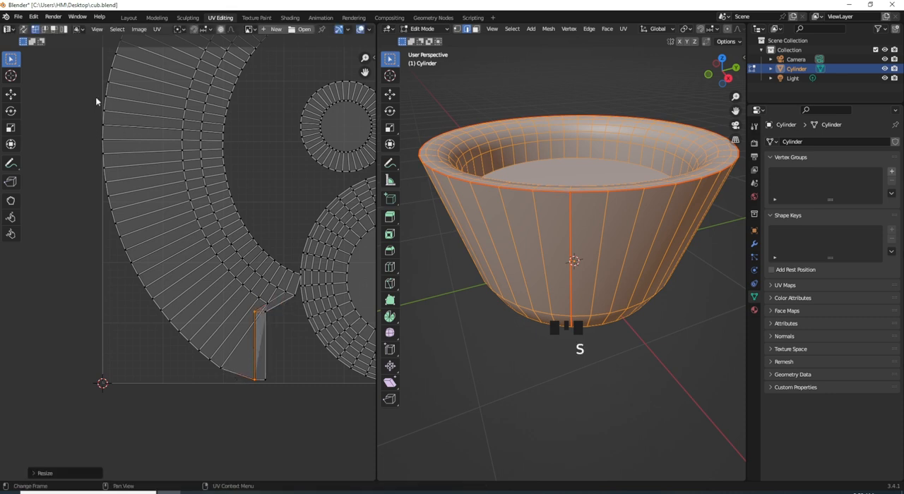
- Make the straightened quad the active UV face, select its whole linked wall island, and apply Follow Active Quads
{"action": "left_click", "coordinate": [54, 29]}
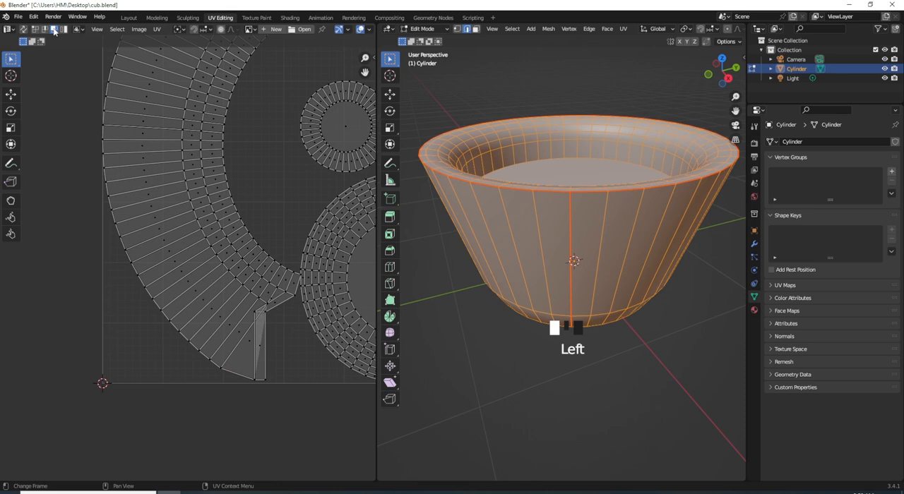
{"action": "left_click", "coordinate": [260, 343]}
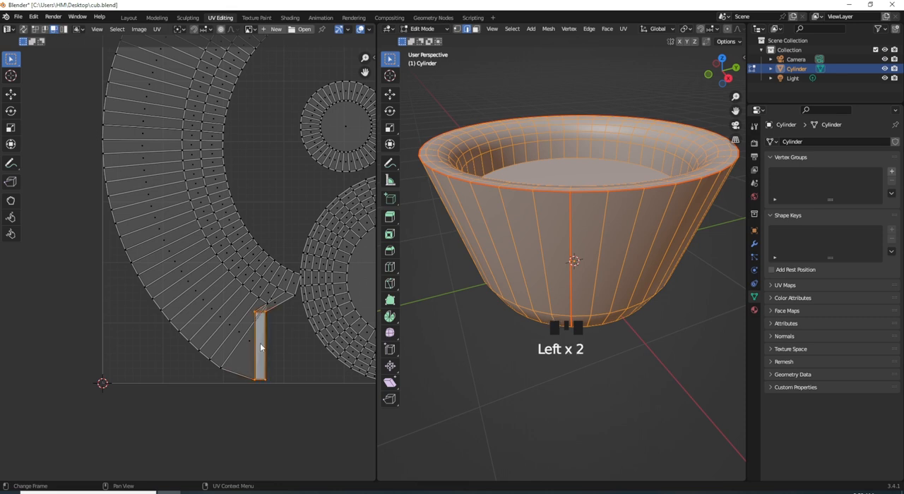
{"action": "scroll", "coordinate": [262, 326], "scroll_direction": "up", "scroll_amount": 1}
{"action": "scroll", "coordinate": [262, 327], "scroll_direction": "down", "scroll_amount": 2}
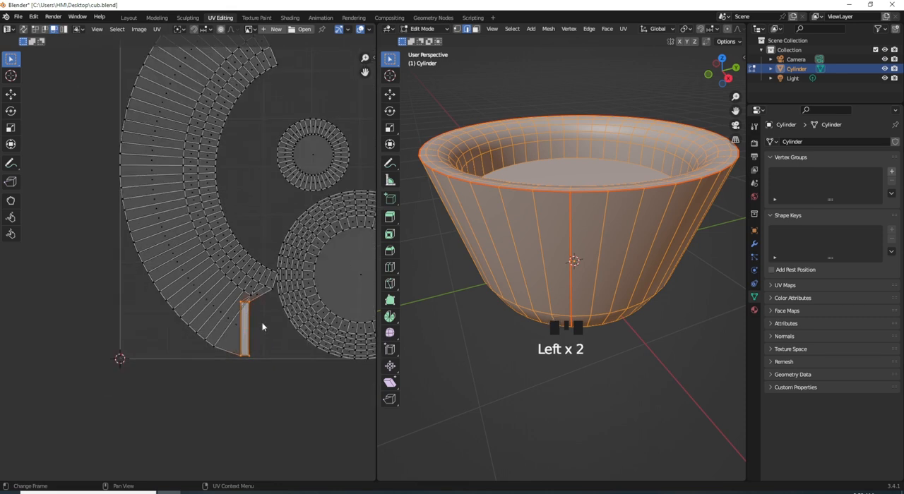
{"action": "key", "text": "l"}
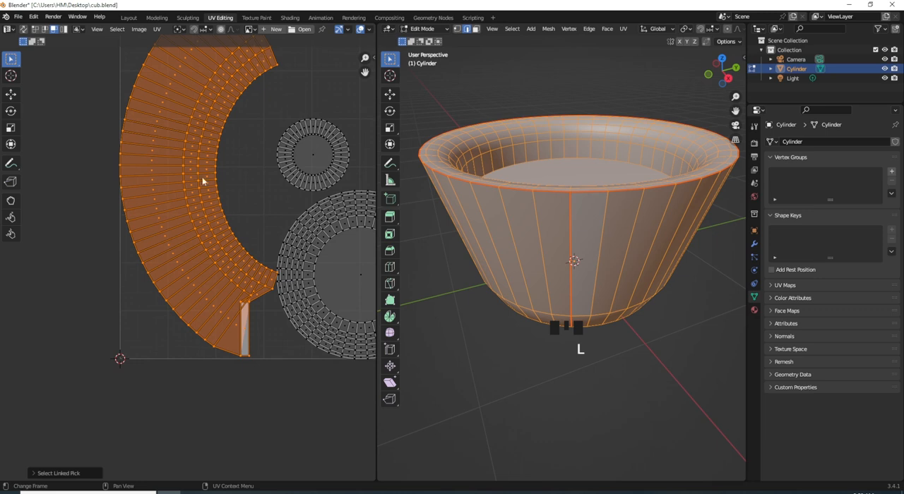
{"action": "right_click", "coordinate": [245, 327]}
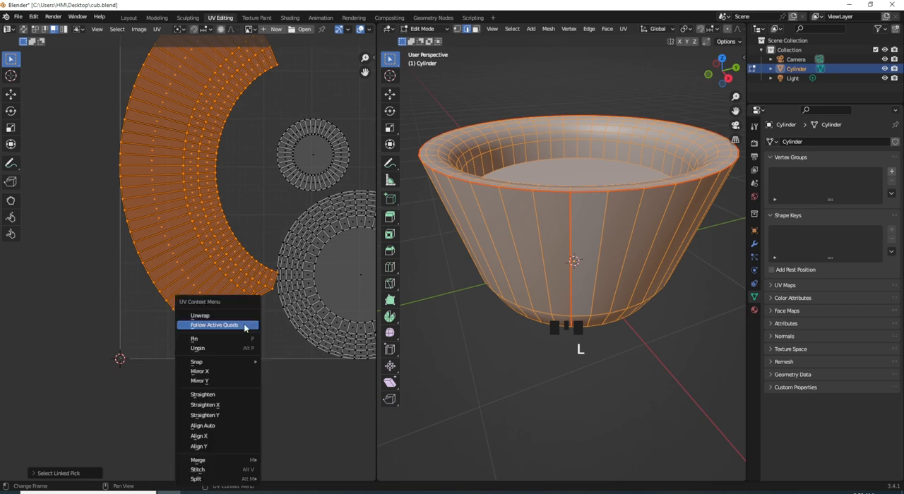
{"action": "left_click", "coordinate": [236, 327]}
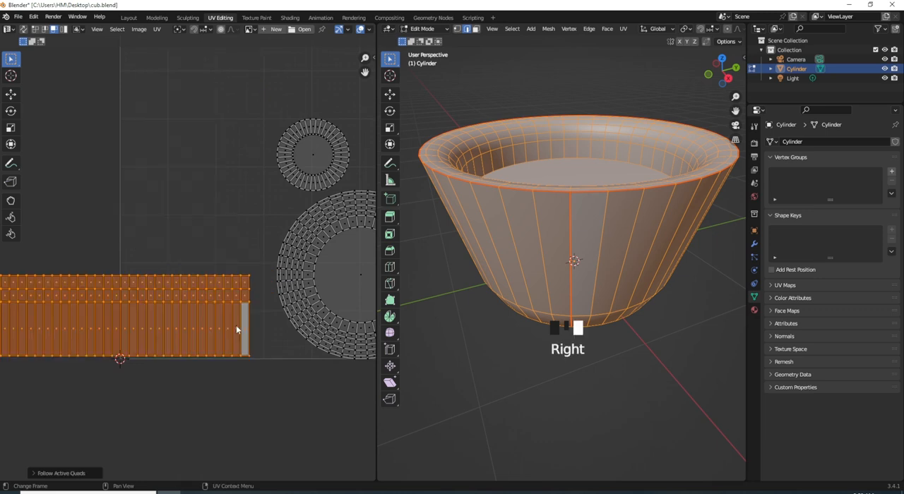
- Rotate the straightened wall UV strip by 90 degrees and move it inside the left part of the UV tile
{"action": "scroll", "coordinate": [223, 292], "scroll_direction": "down", "scroll_amount": 4}
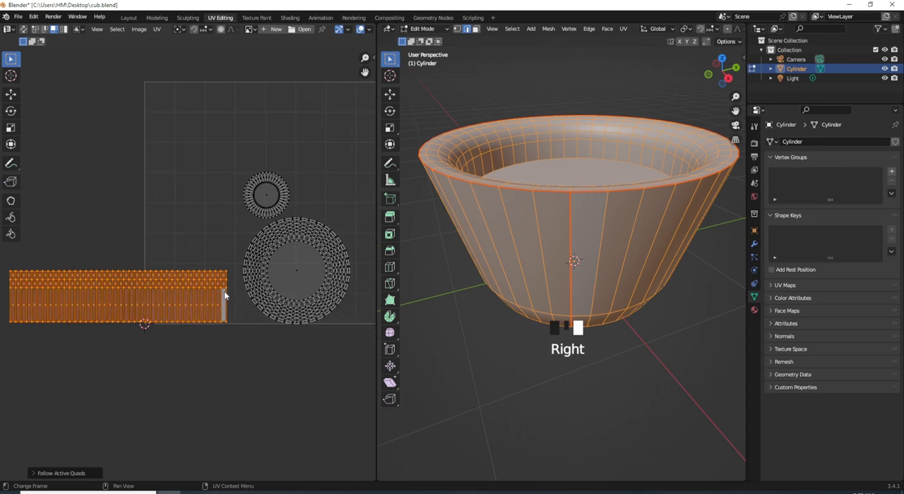
{"action": "type", "text": "r90"}
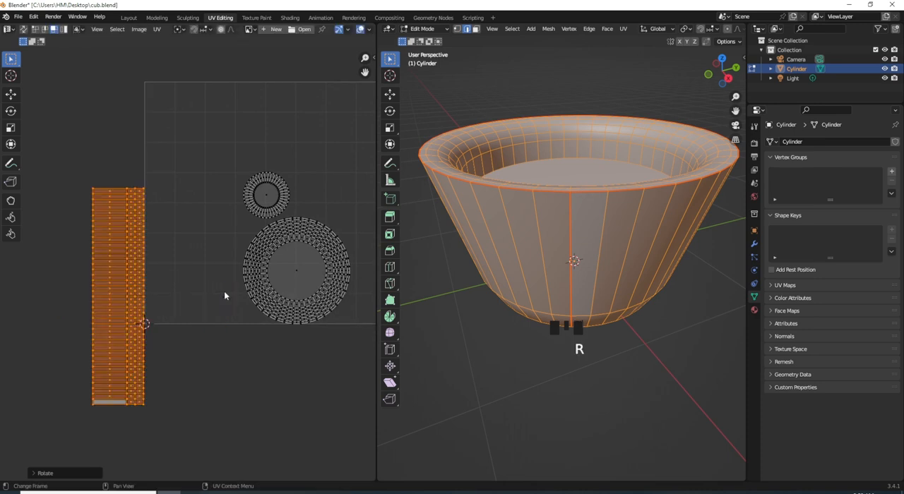
{"action": "left_click", "coordinate": [224, 291]}
{"action": "key", "text": "g"}
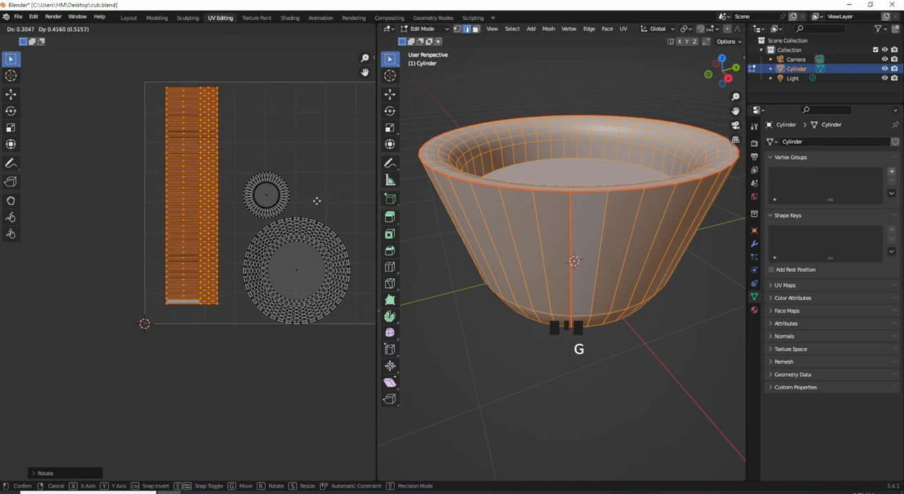
{"action": "left_click", "coordinate": [309, 206]}
- Select the two circular UV islands and move them outside the UV tile, beyond its right edge
{"action": "scroll", "coordinate": [315, 193], "scroll_direction": "down", "scroll_amount": 1}
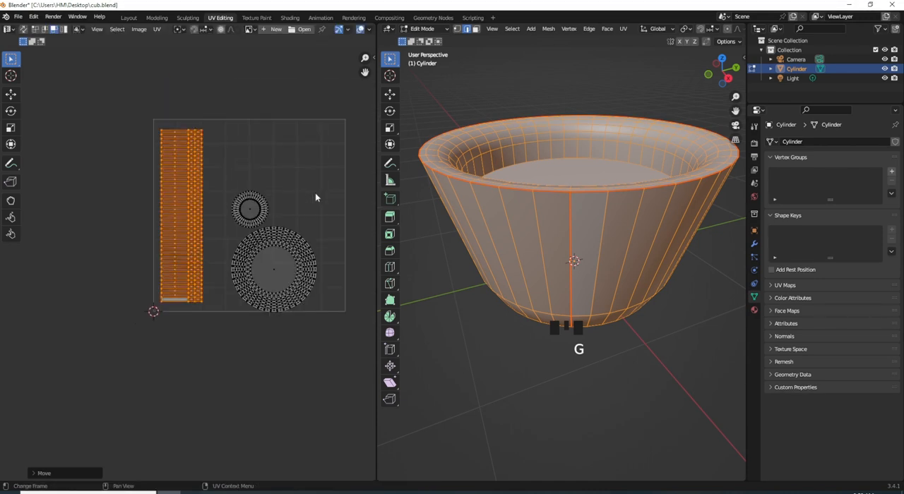
{"action": "left_click_drag", "start_coordinate": [342, 161], "coordinate": [227, 346]}
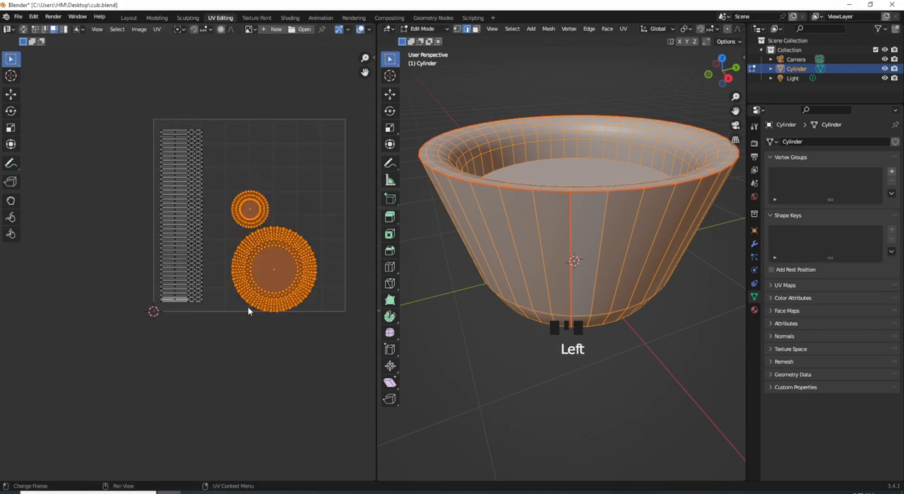
{"action": "key", "text": "g"}
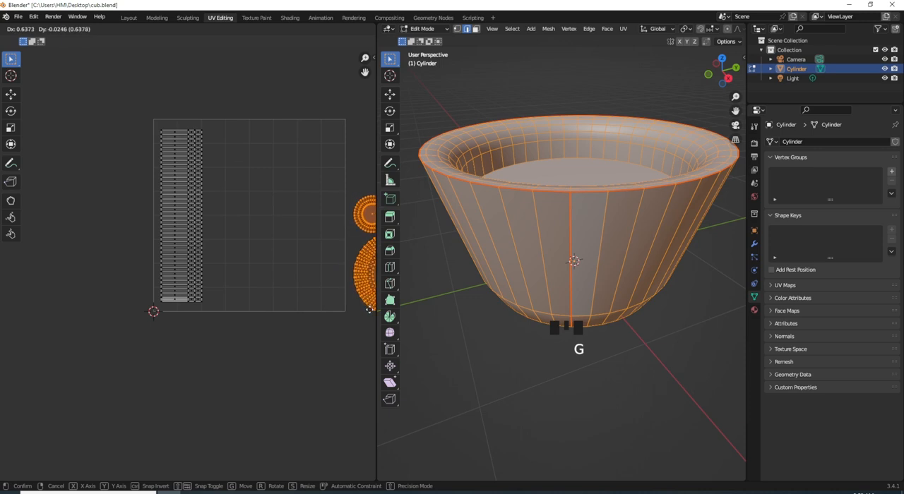
{"action": "left_click", "coordinate": [358, 300]}
{"action": "middle_click_drag", "start_coordinate": [313, 258], "coordinate": [260, 274]}
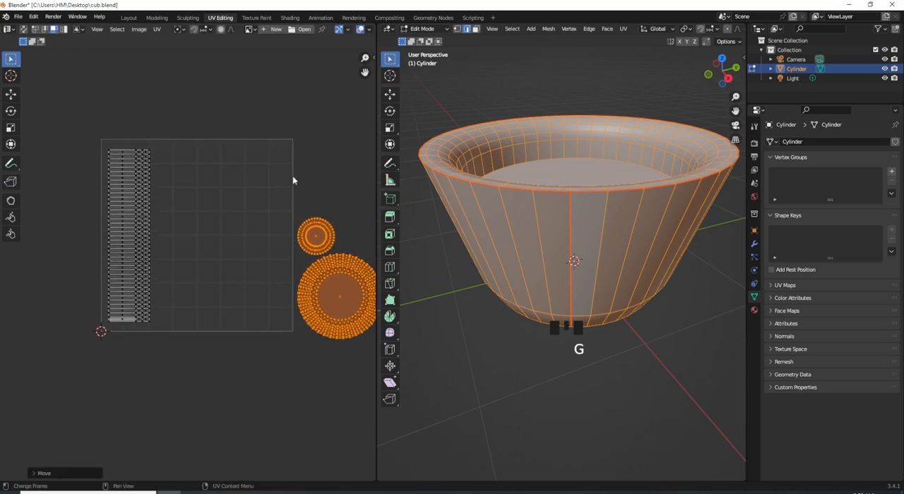
- In the Shading workspace, add an Image Texture with Mapping and Texture Coordinate nodes to the Principled BSDF's base color
{"action": "left_click", "coordinate": [291, 18]}
{"action": "left_click", "coordinate": [445, 290]}
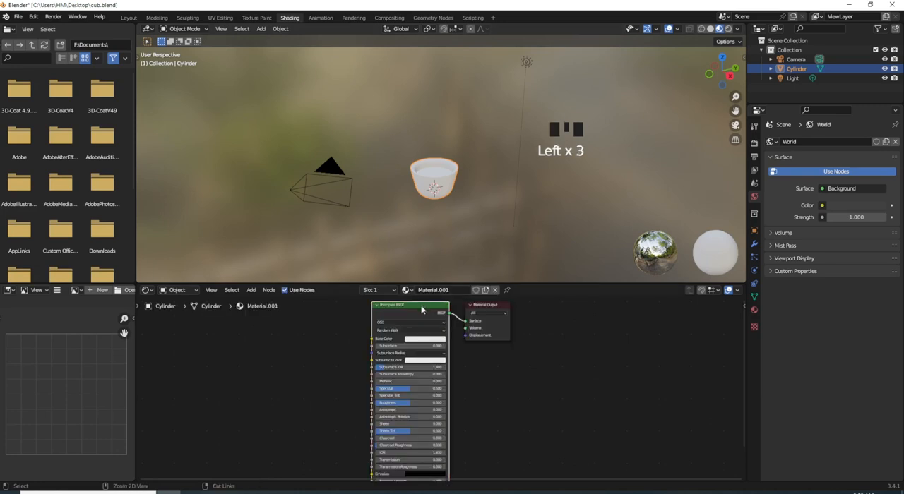
{"action": "key", "text": "ctrl+t"}
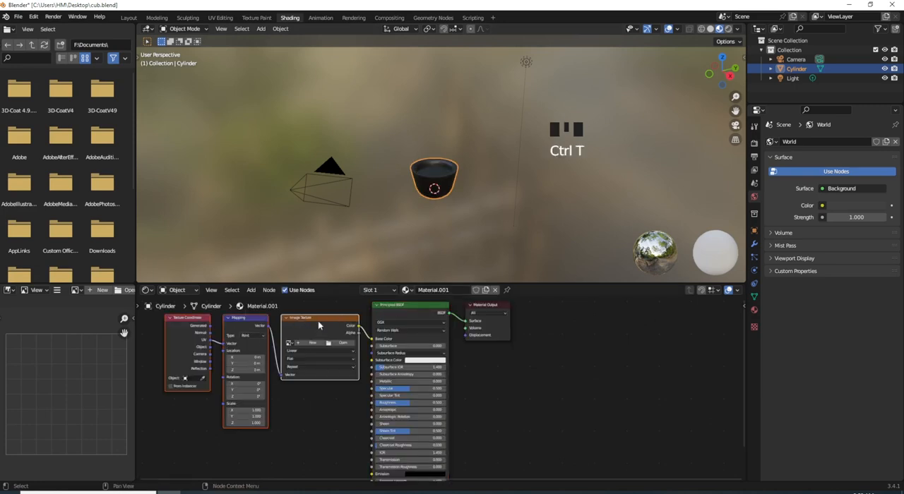
- Load PATTERN-1-copy.jpg into the Image Texture node and check the pattern on the cup
{"action": "middle_click_drag", "start_coordinate": [349, 345], "coordinate": [374, 353]}
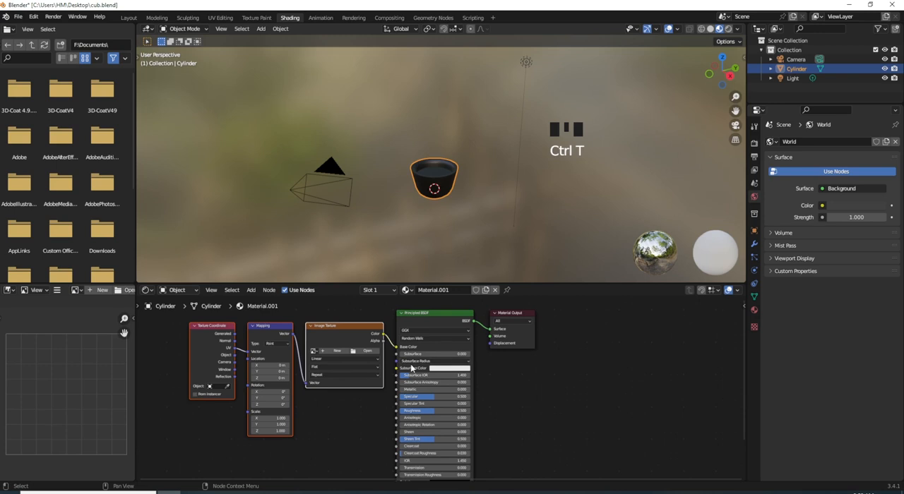
{"action": "left_click", "coordinate": [356, 349]}
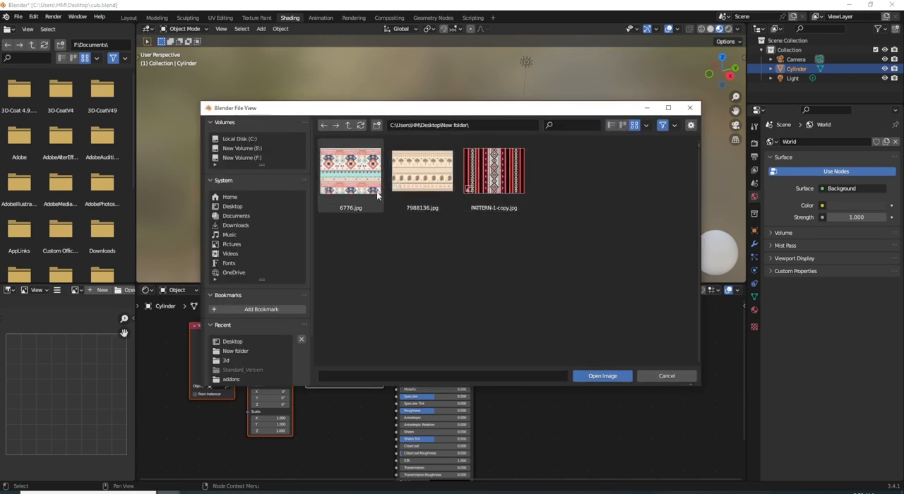
{"action": "left_click", "coordinate": [504, 190]}
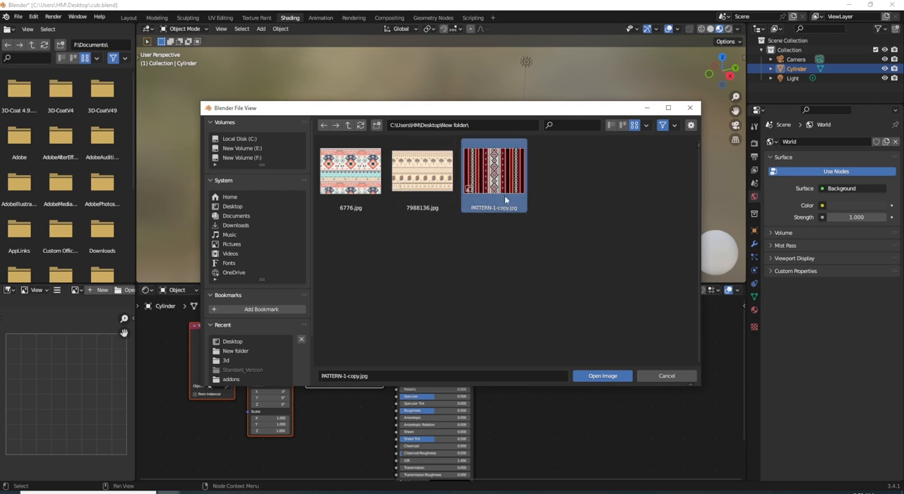
{"action": "left_click", "coordinate": [611, 377]}
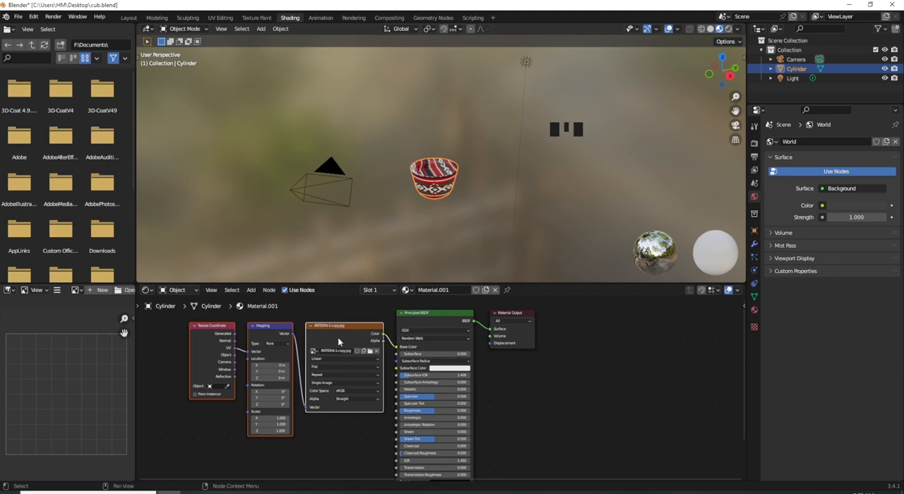
{"action": "scroll", "coordinate": [396, 193], "scroll_direction": "up", "scroll_amount": 3}
{"action": "middle_click_drag", "start_coordinate": [397, 193], "coordinate": [434, 233]}
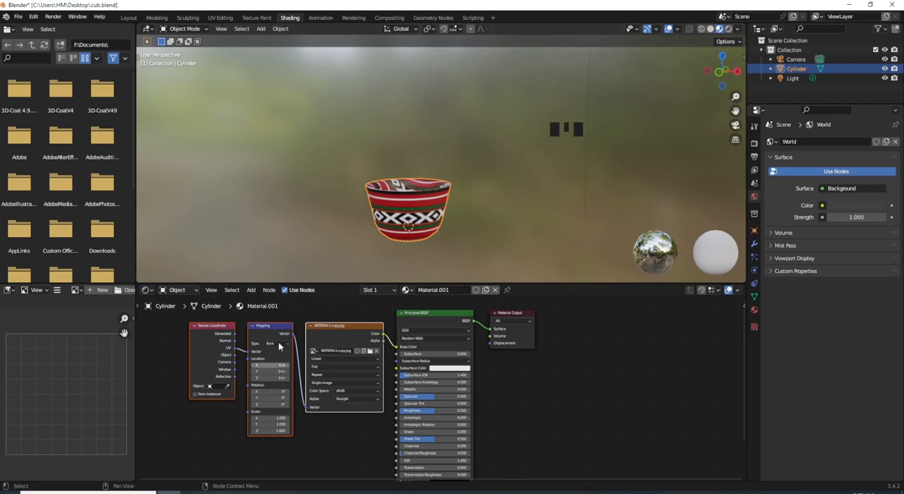
- Return to the UV Editing workspace and set the 3D viewport shading to Material Preview
{"action": "left_click", "coordinate": [220, 17]}
{"action": "scroll", "coordinate": [546, 230], "scroll_direction": "down", "scroll_amount": 2}
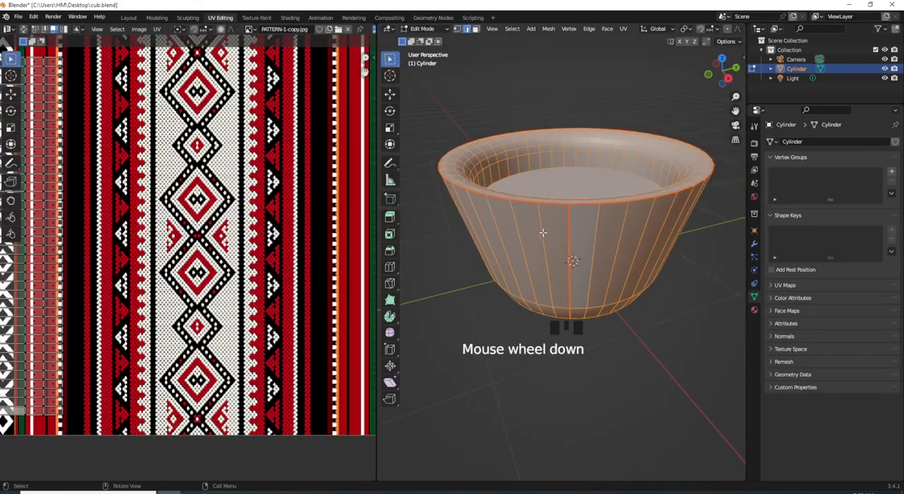
{"action": "key", "text": "z"}
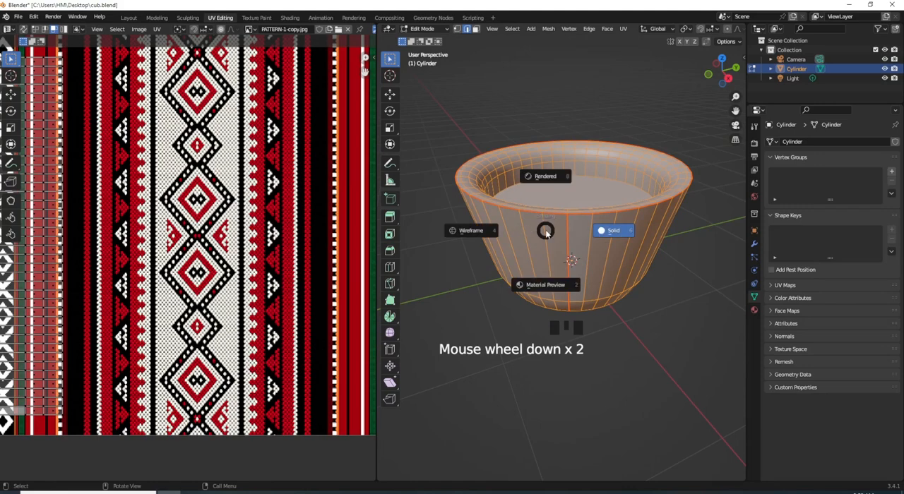
{"action": "left_click", "coordinate": [549, 285]}
{"action": "scroll", "coordinate": [527, 265], "scroll_direction": "down", "scroll_amount": 6}
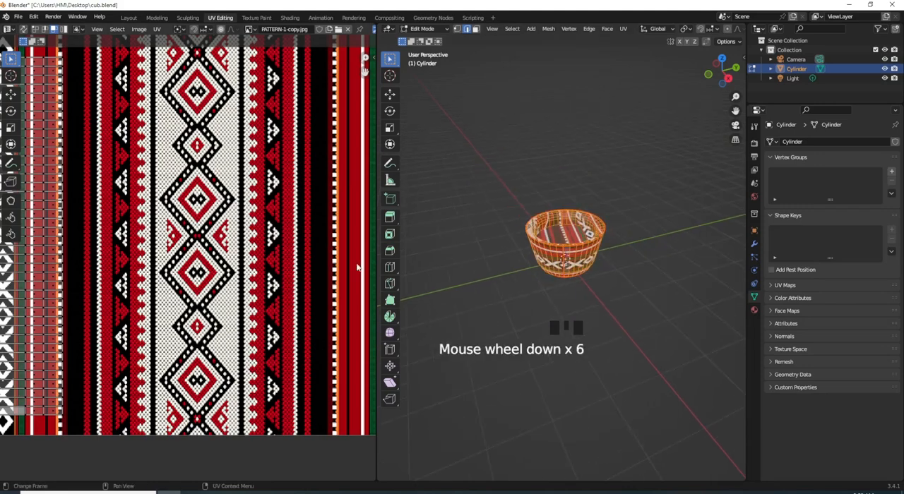
- Select the wall UV strip and widen it along X to cover most of the pattern's width
{"action": "scroll", "coordinate": [288, 272], "scroll_direction": "down", "scroll_amount": 5}
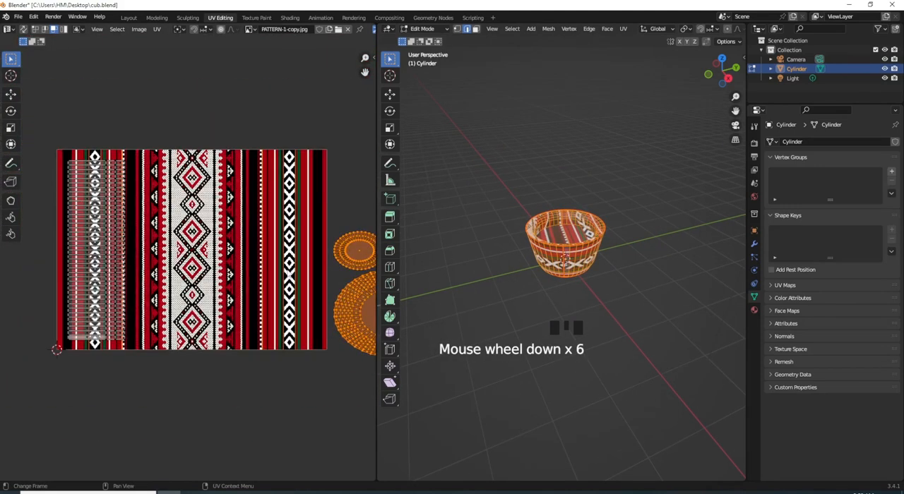
{"action": "scroll", "coordinate": [278, 269], "scroll_direction": "down", "scroll_amount": 1}
{"action": "left_click_drag", "start_coordinate": [223, 156], "coordinate": [78, 334]}
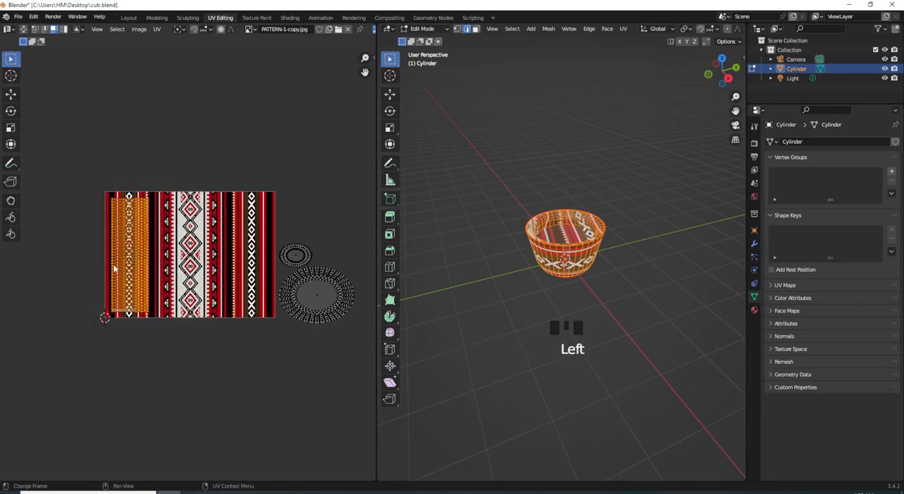
{"action": "key", "text": "s"}
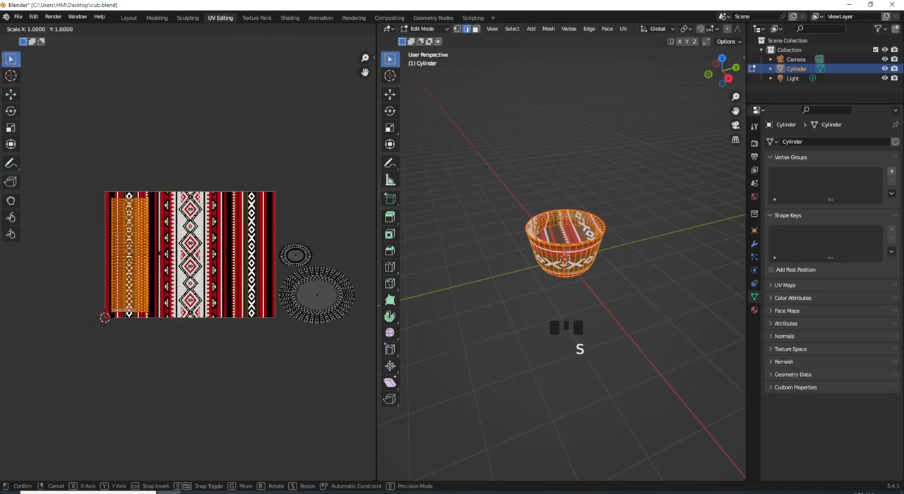
{"action": "key", "text": "x"}
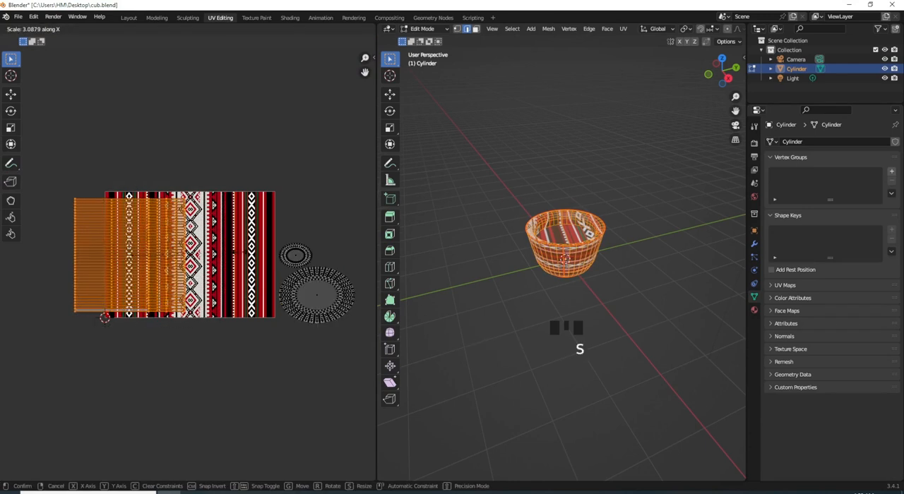
{"action": "left_click", "coordinate": [268, 251]}
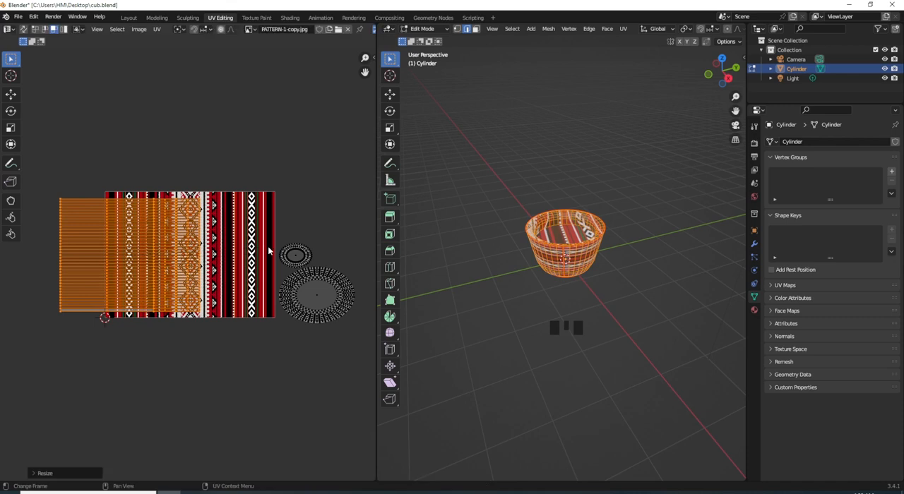
- Move the wall UV strip about 0.37 along X to sit over the middle of the pattern image
{"action": "key", "text": "g"}
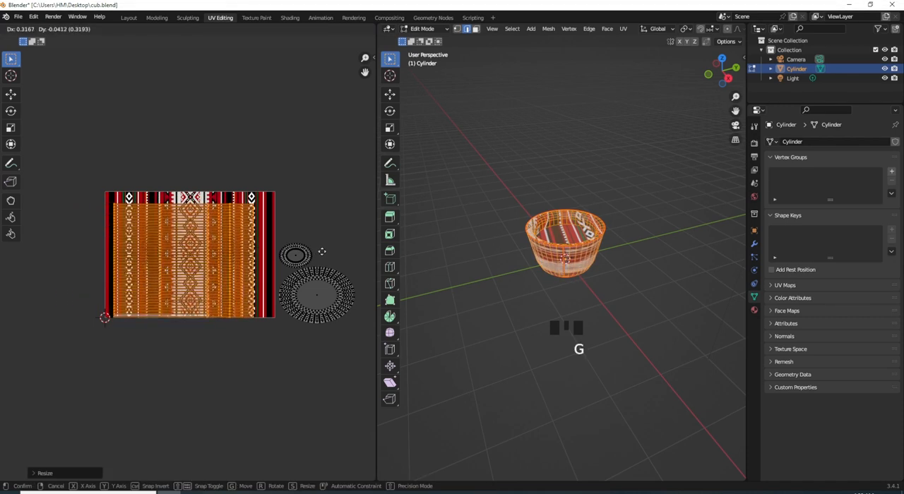
{"action": "key", "text": "x"}
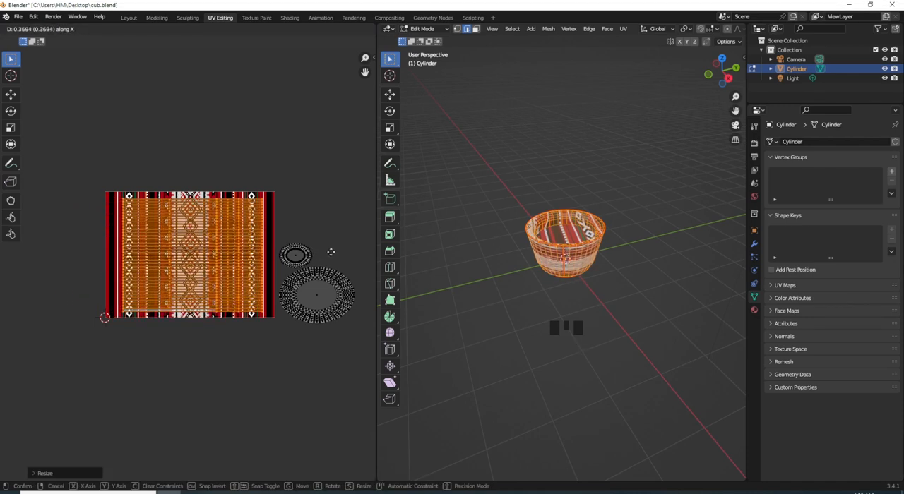
{"action": "left_click", "coordinate": [329, 253]}
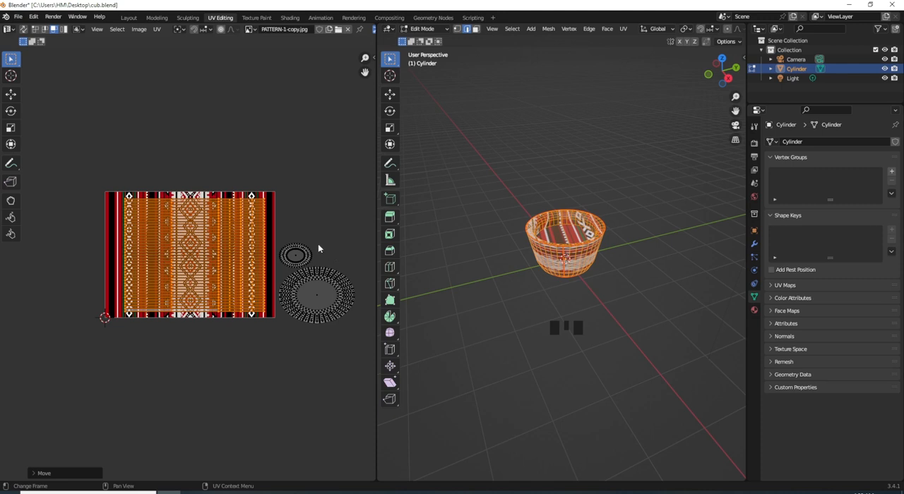
- Scale the wall UV strip by about 1.09 along Y to span the pattern image's full height
{"action": "key", "text": "s"}
{"action": "key", "text": "y"}
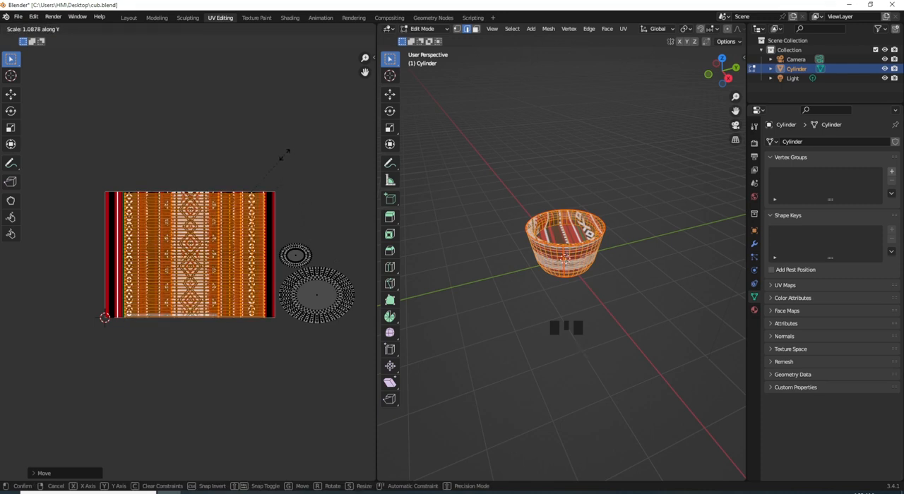
{"action": "left_click", "coordinate": [284, 156]}
{"action": "key", "text": "g"}
{"action": "left_click", "coordinate": [284, 154]}
- Scale the wall UV strip by about 1.08 along X and shift it about -0.03 along X
{"action": "key", "text": "s"}
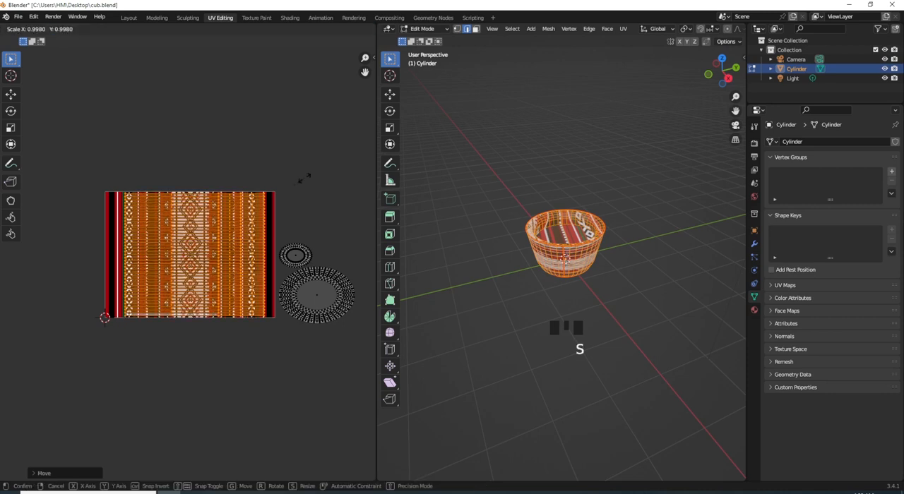
{"action": "key", "text": "x"}
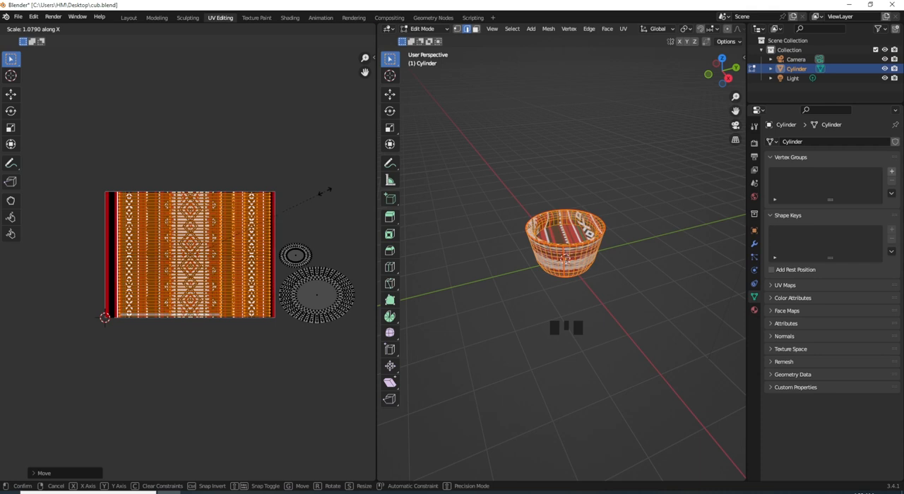
{"action": "left_click", "coordinate": [324, 192]}
{"action": "key", "text": "g"}
{"action": "key", "text": "x"}
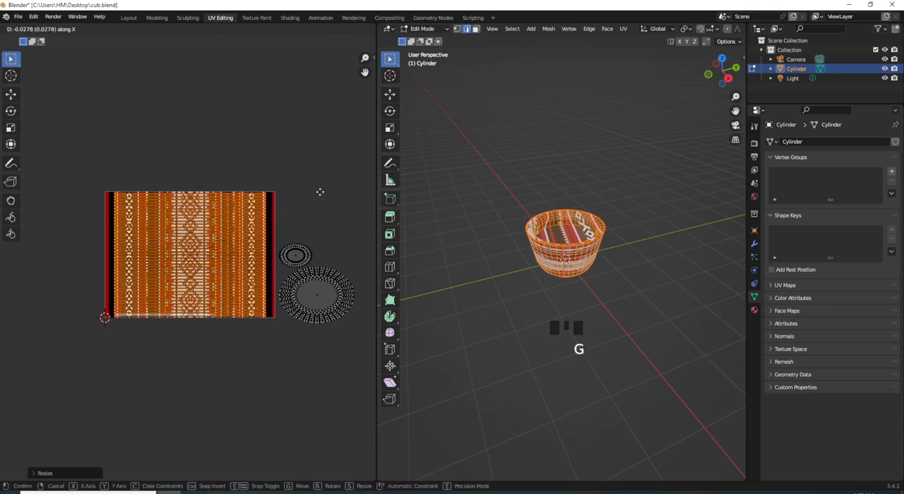
{"action": "left_click", "coordinate": [320, 191]}
- Deselect the cup's mesh and display the material settings of the cylinder
{"action": "middle_click_drag", "start_coordinate": [600, 282], "coordinate": [548, 238]}
{"action": "scroll", "coordinate": [556, 224], "scroll_direction": "up", "scroll_amount": 2}
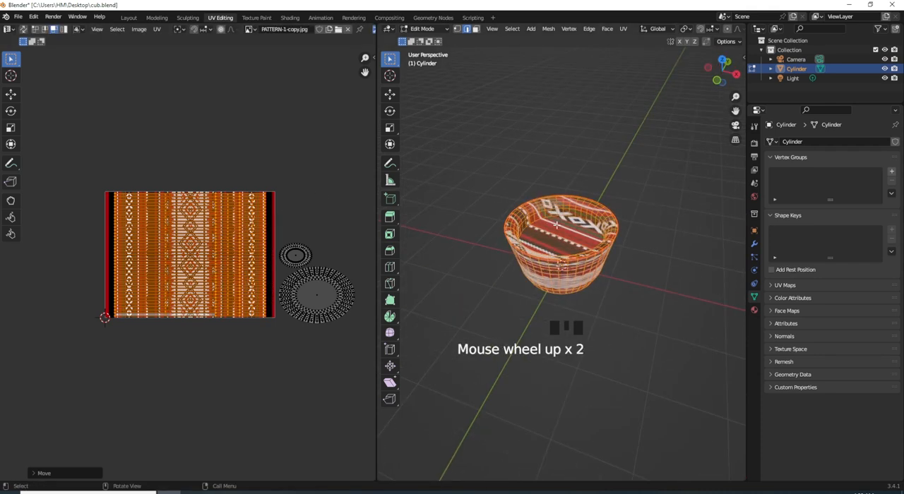
{"action": "left_click", "coordinate": [563, 247]}
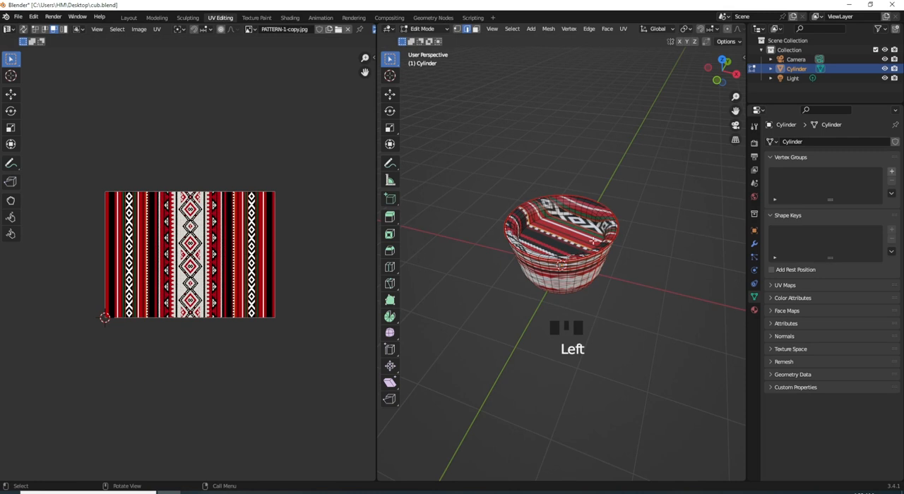
{"action": "left_click", "coordinate": [754, 310]}
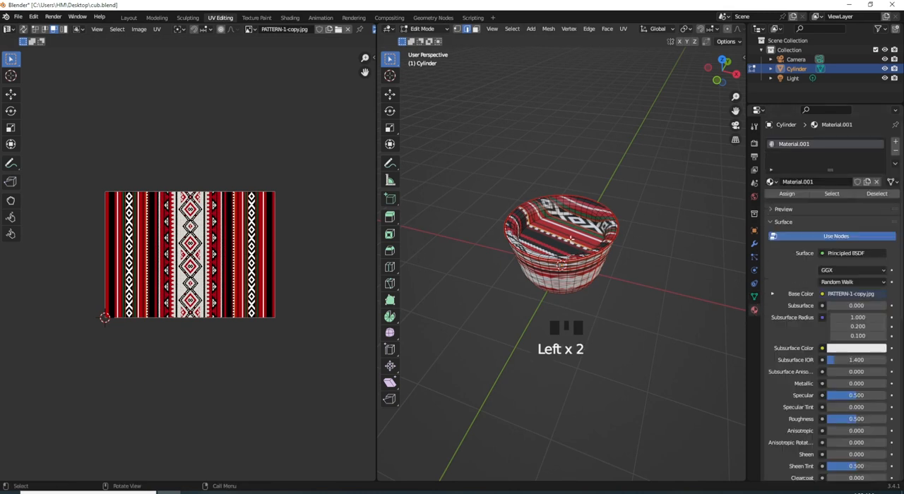
- In face select mode, select the cup's inner floor together with the surrounding inner wall and rim faces from the top view
{"action": "left_click", "coordinate": [475, 30]}
{"action": "left_click", "coordinate": [573, 230]}
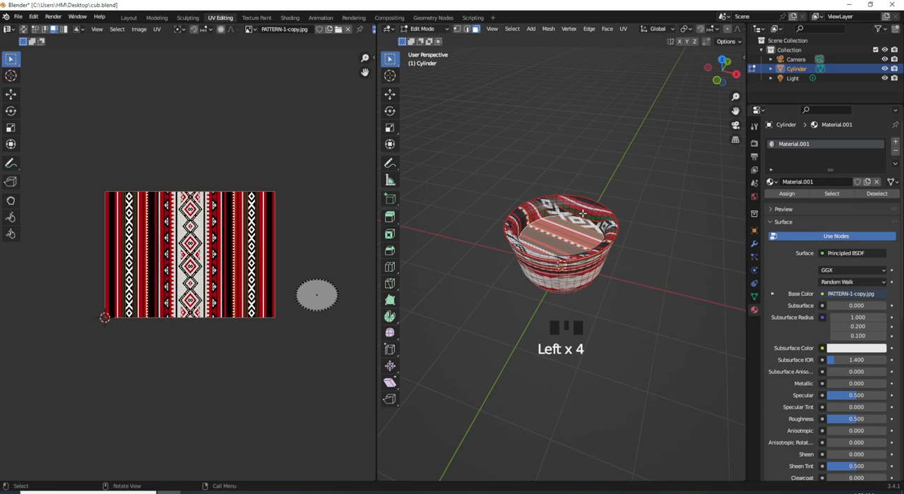
{"action": "key", "text": "KP_7"}
{"action": "left_click_drag", "start_coordinate": [647, 185], "coordinate": [472, 335]}
{"action": "middle_click_drag", "start_coordinate": [558, 374], "coordinate": [606, 265]}
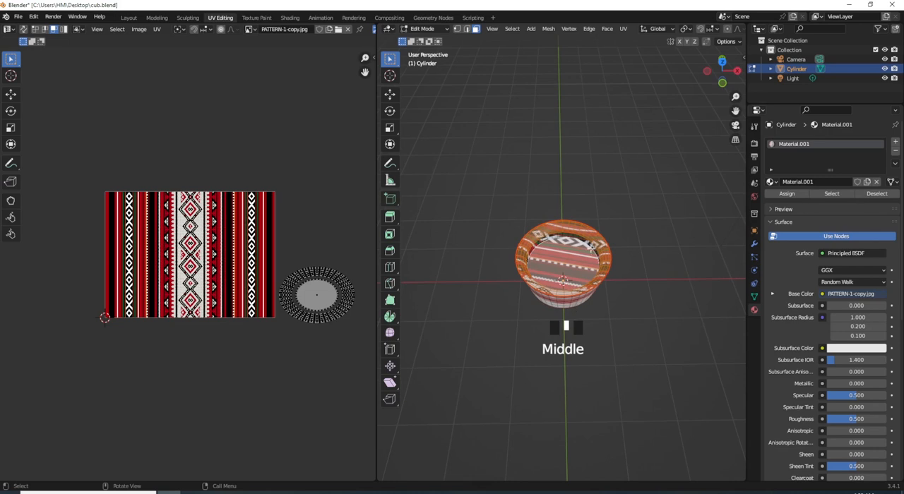
{"action": "scroll", "coordinate": [592, 245], "scroll_direction": "up", "scroll_amount": 4}
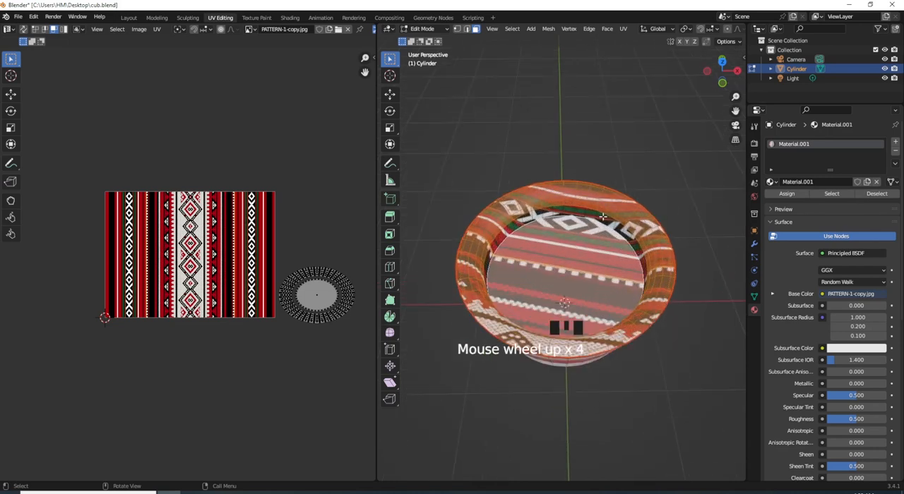
- Add the remaining inner wall faces of the cup to the selection with Circle Select
{"action": "key", "text": "c"}
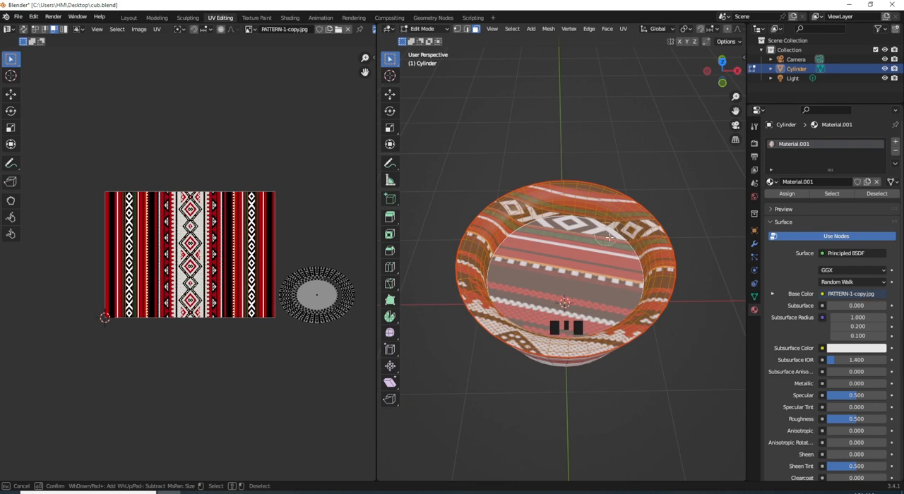
{"action": "key", "text": "Escape"}
{"action": "middle_click_drag", "start_coordinate": [611, 245], "coordinate": [481, 218]}
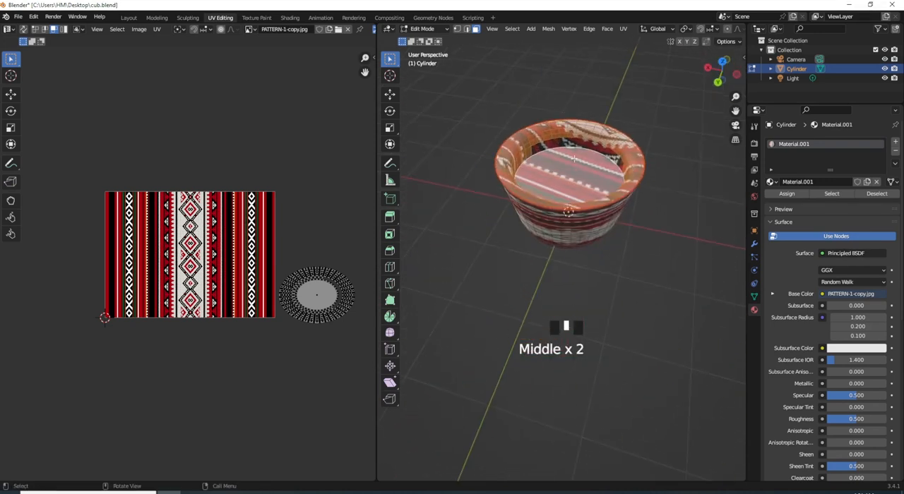
{"action": "key", "text": "c"}
{"action": "key", "text": "c"}
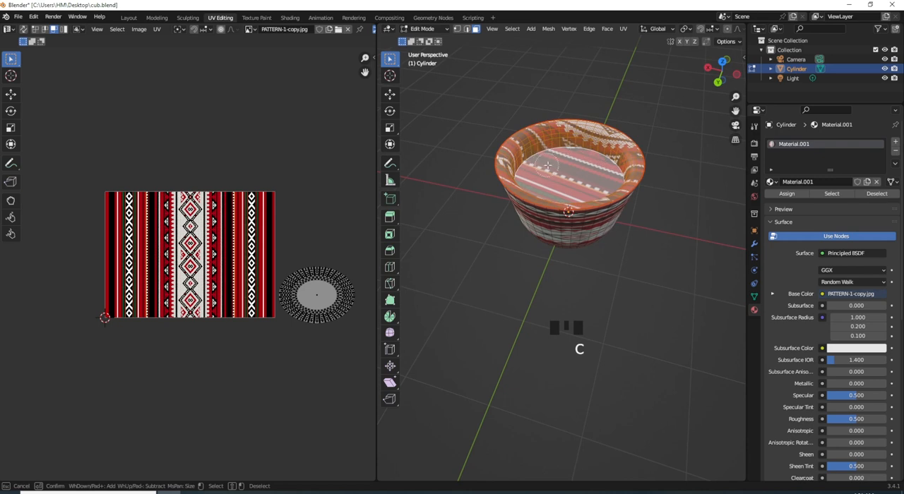
{"action": "key", "text": "Escape"}
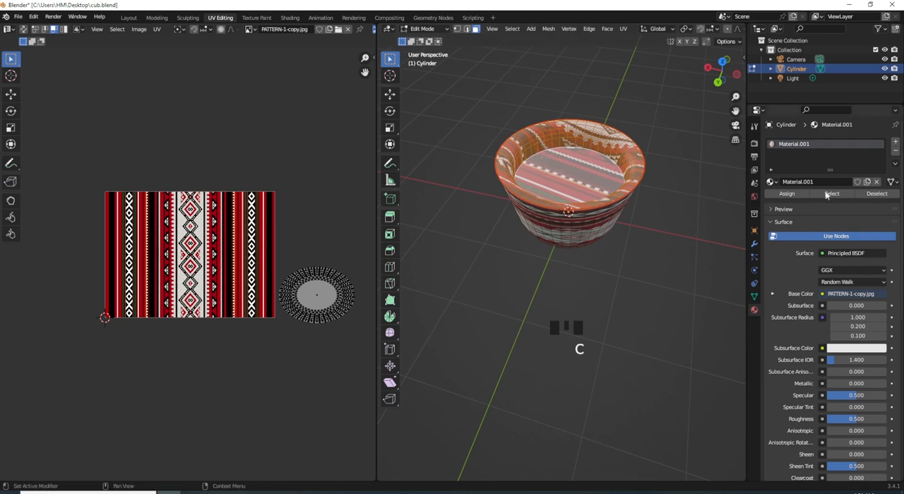
- Add a second material slot with a new material, brighten its base color to white, and assign it to the selected inner faces
{"action": "left_click", "coordinate": [896, 144]}
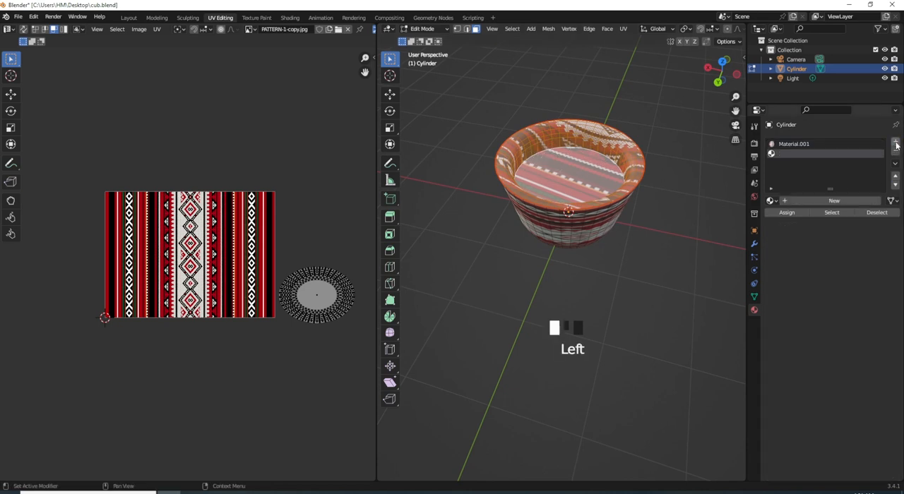
{"action": "left_click", "coordinate": [830, 201]}
{"action": "left_click", "coordinate": [864, 315]}
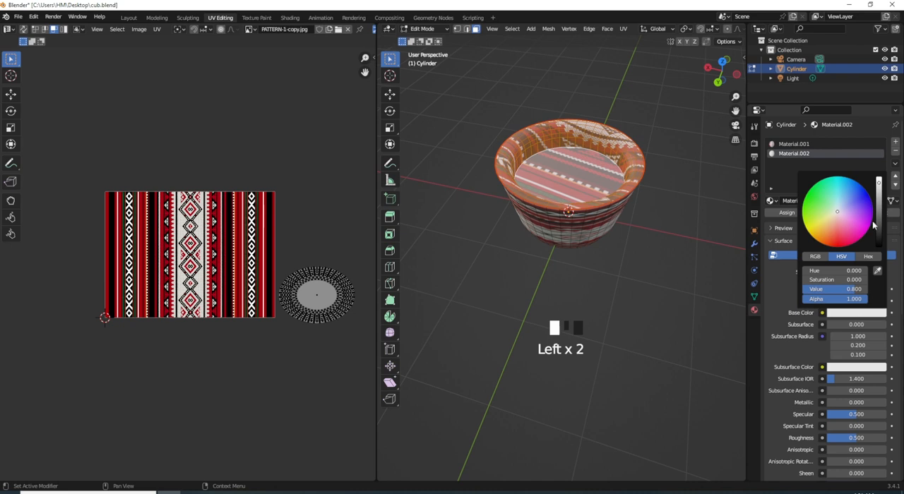
{"action": "left_click", "coordinate": [878, 182]}
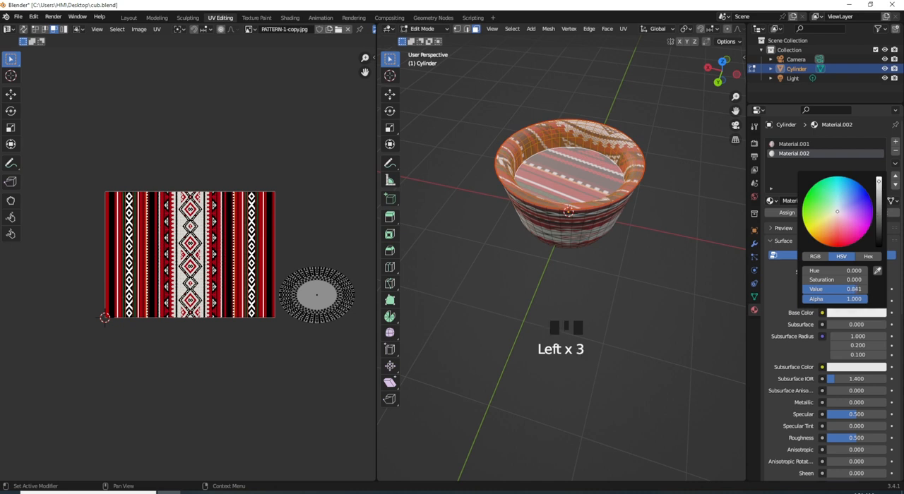
{"action": "left_click", "coordinate": [778, 213]}
- Select the cup's underside disc and surrounding face rings from the bottom view and assign the white Material.002 to them
{"action": "scroll", "coordinate": [533, 230], "scroll_direction": "up", "scroll_amount": 2}
{"action": "middle_click_drag", "start_coordinate": [532, 230], "coordinate": [572, 136]}
{"action": "left_click", "coordinate": [521, 286]}
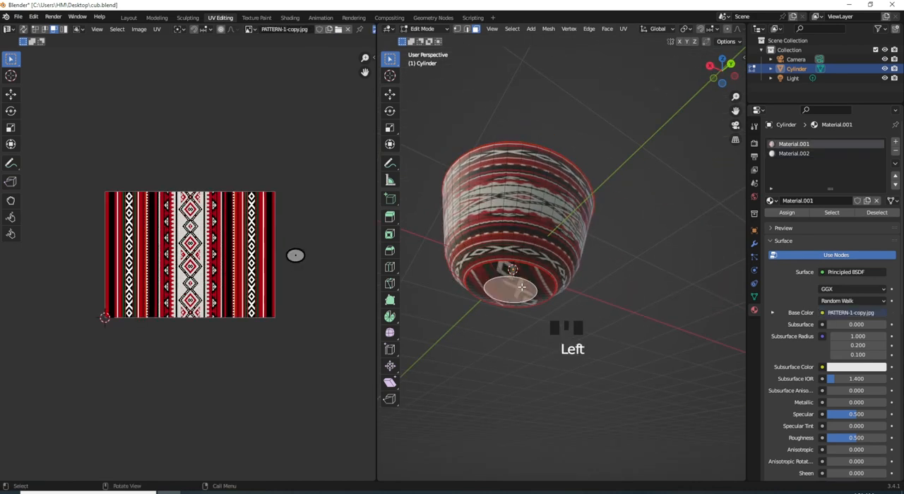
{"action": "left_click", "coordinate": [726, 83]}
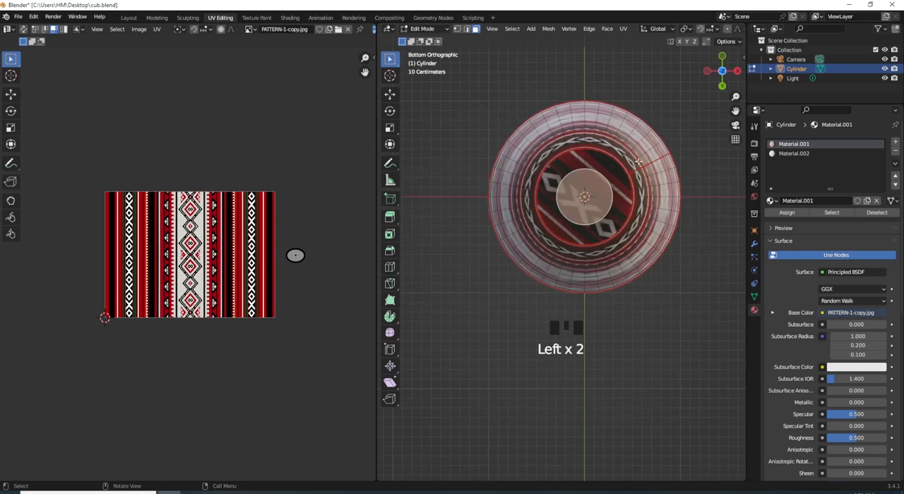
{"action": "left_click", "coordinate": [618, 173], "text": "alt+shift"}
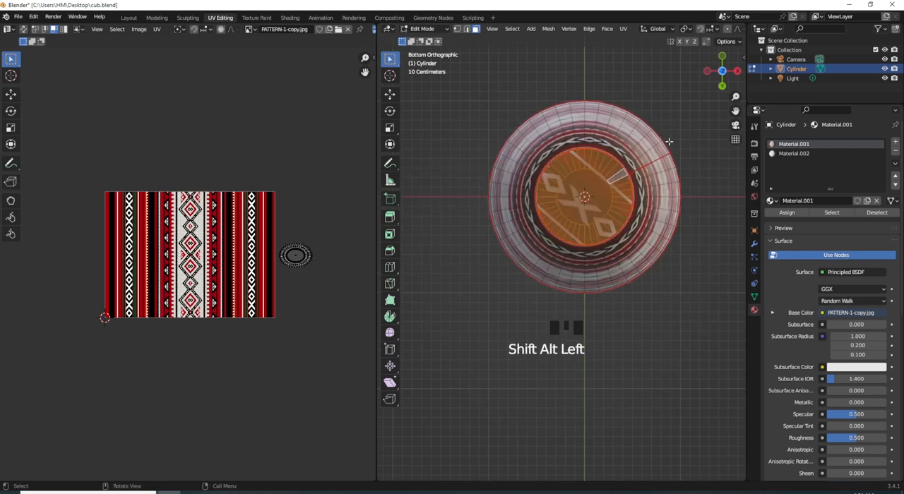
{"action": "left_click", "coordinate": [792, 153]}
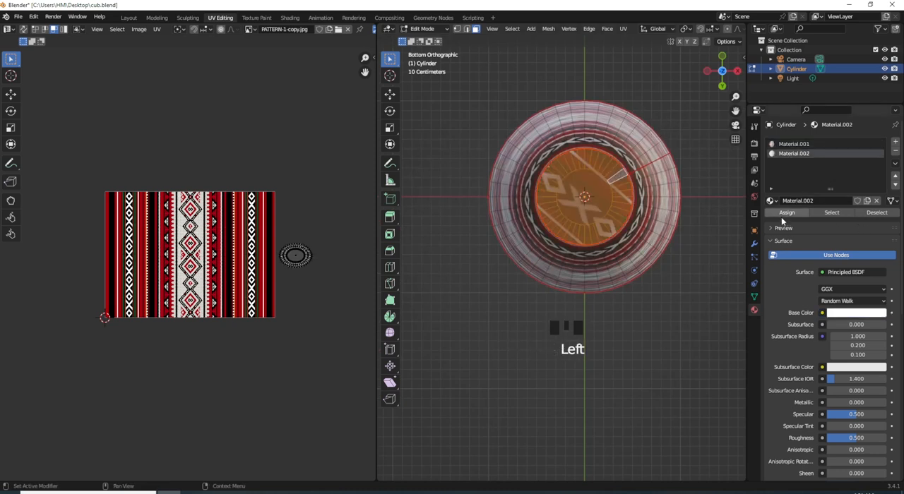
{"action": "left_click", "coordinate": [790, 214]}
- Return to Object Mode, check the cup's two materials, and switch to the Shading workspace
{"action": "middle_click_drag", "start_coordinate": [584, 297], "coordinate": [591, 200]}
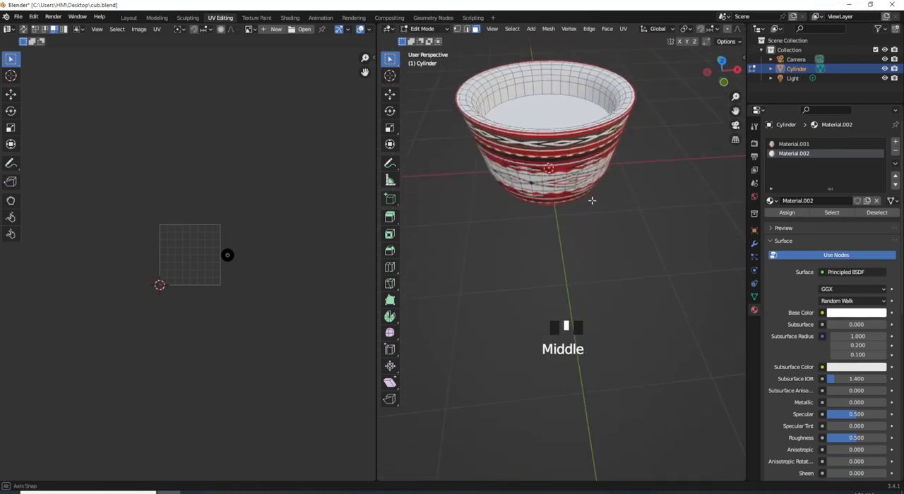
{"action": "key", "text": "Tab"}
{"action": "middle_click_drag", "start_coordinate": [537, 180], "coordinate": [518, 161]}
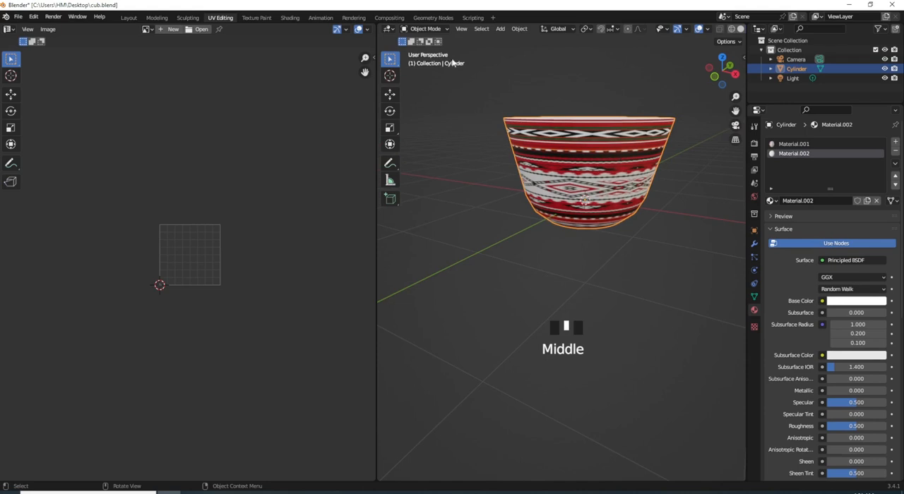
{"action": "left_click", "coordinate": [287, 17]}
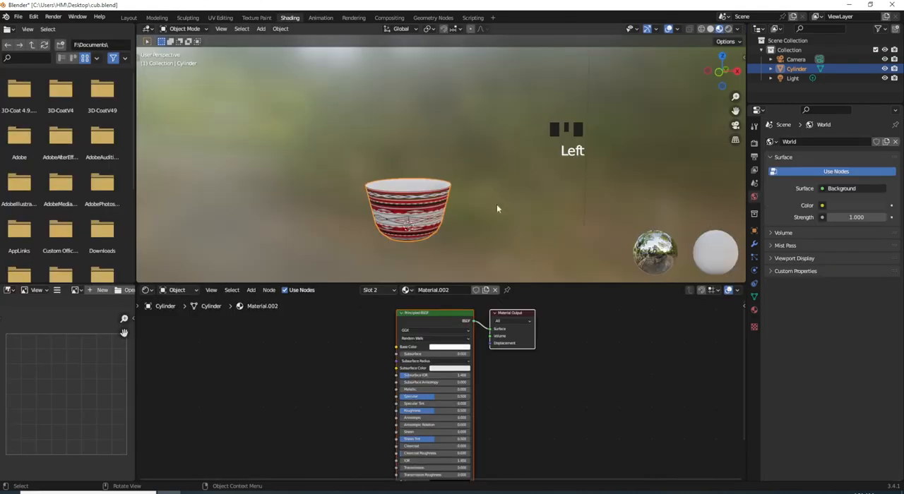
- Duplicate the cup and place the copy directly above the original along the Z axis
{"action": "left_click", "coordinate": [421, 217]}
{"action": "key", "text": "shift+d"}
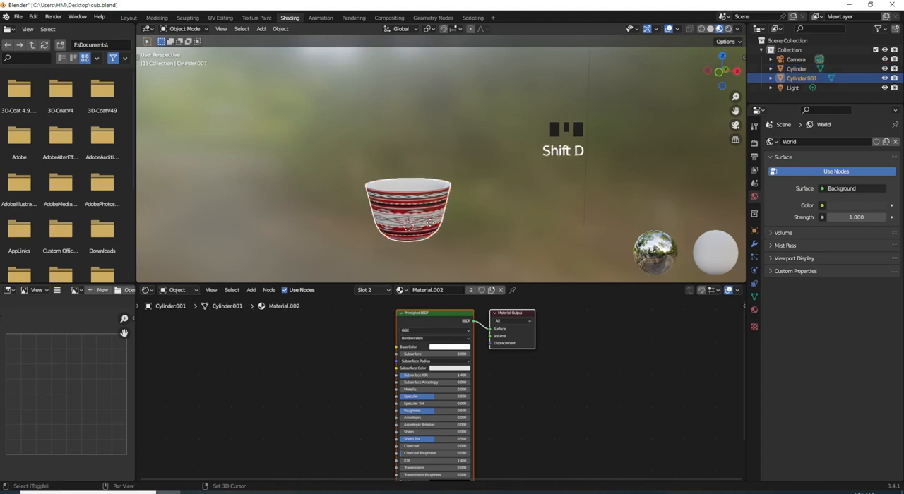
{"action": "key", "text": "z"}
{"action": "left_click", "coordinate": [450, 201]}
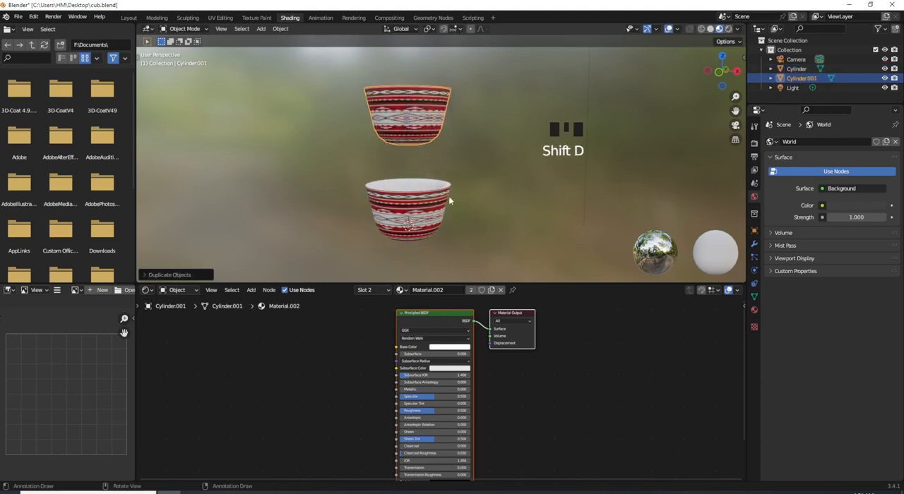
{"action": "left_click", "coordinate": [414, 133]}
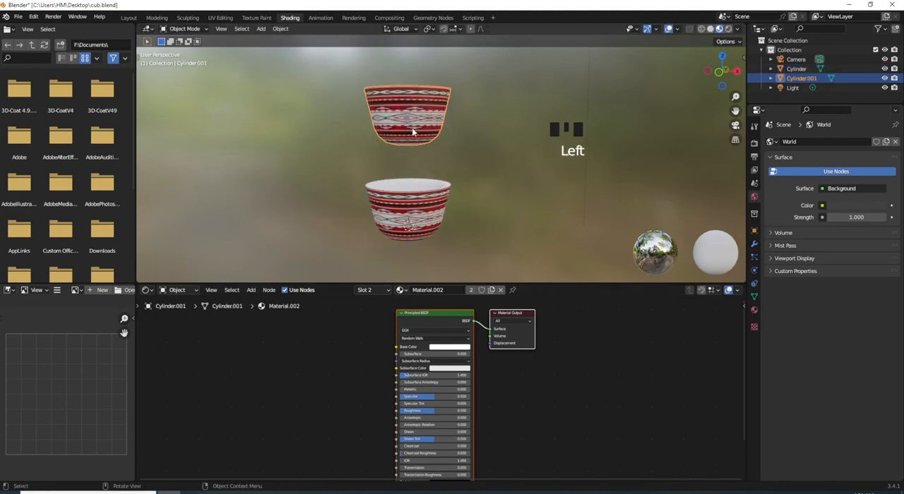
- Select the duplicate cup's whole mesh in Edit Mode and make both of its materials independent copies of the original cup's
{"action": "left_click", "coordinate": [754, 309]}
{"action": "key", "text": "Tab"}
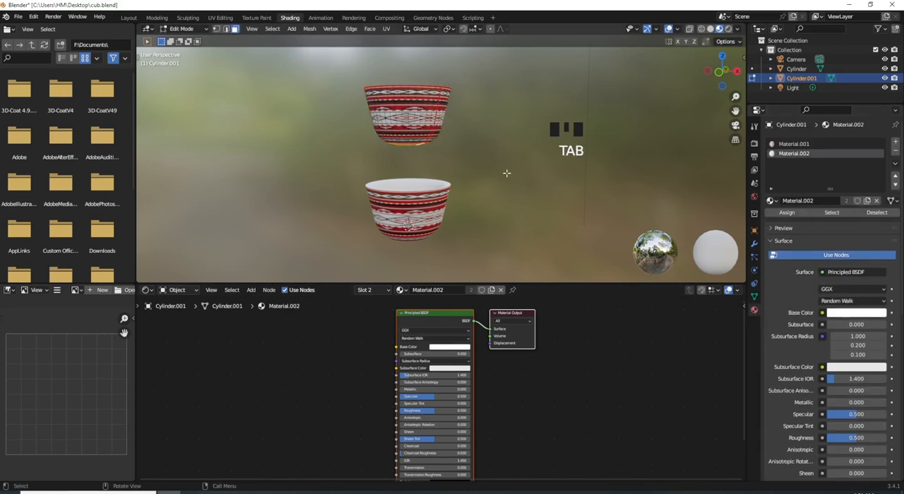
{"action": "key", "text": "a"}
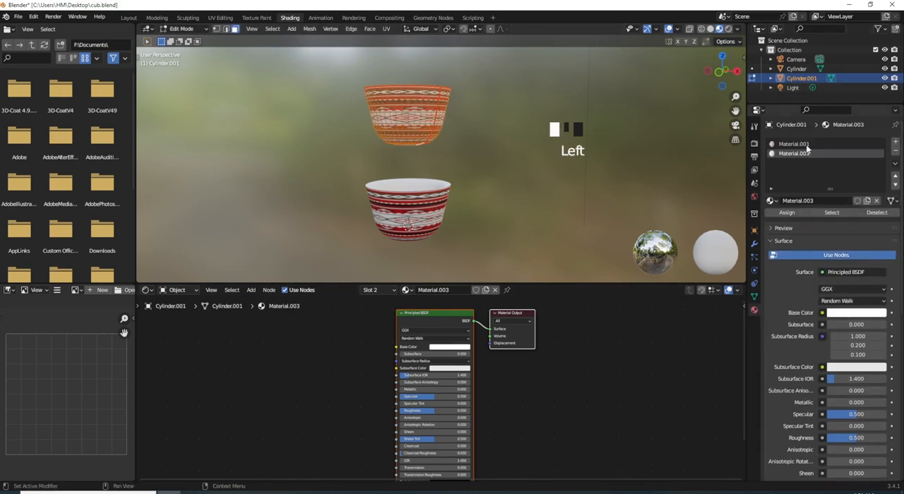
{"action": "left_click", "coordinate": [794, 144]}
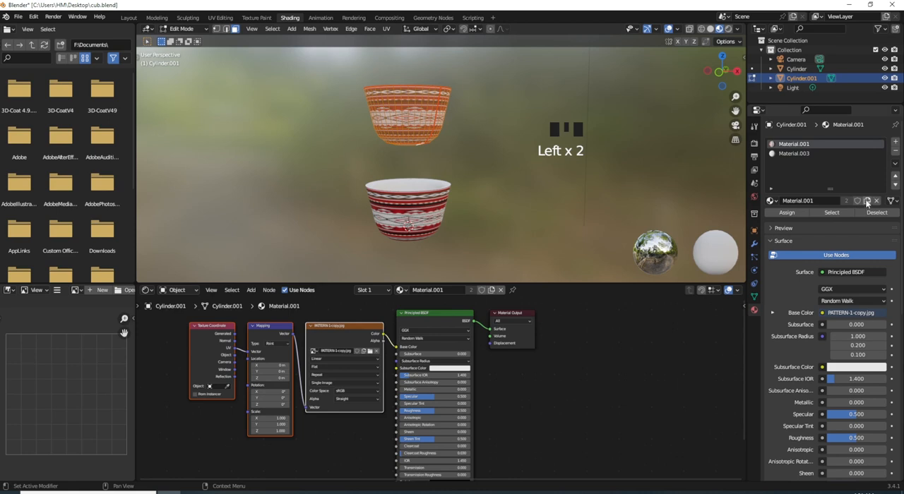
{"action": "left_click", "coordinate": [868, 201]}
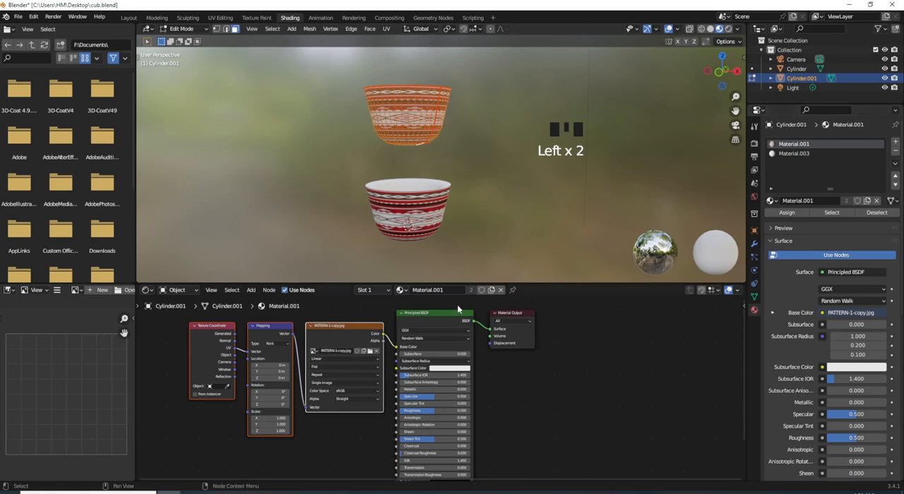
- Replace the pattern image in the duplicate cup's Image Texture node with 7988136.jpg
{"action": "left_click", "coordinate": [369, 353]}
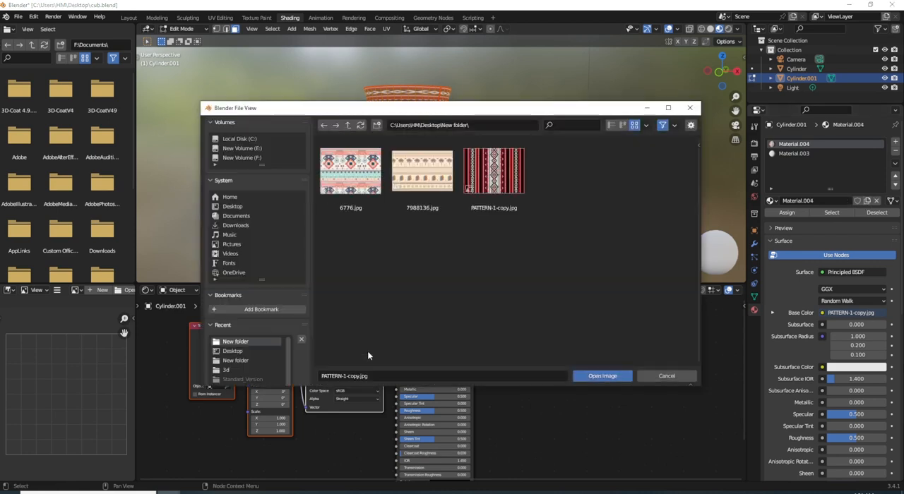
{"action": "left_click", "coordinate": [400, 183]}
{"action": "left_click", "coordinate": [606, 376]}
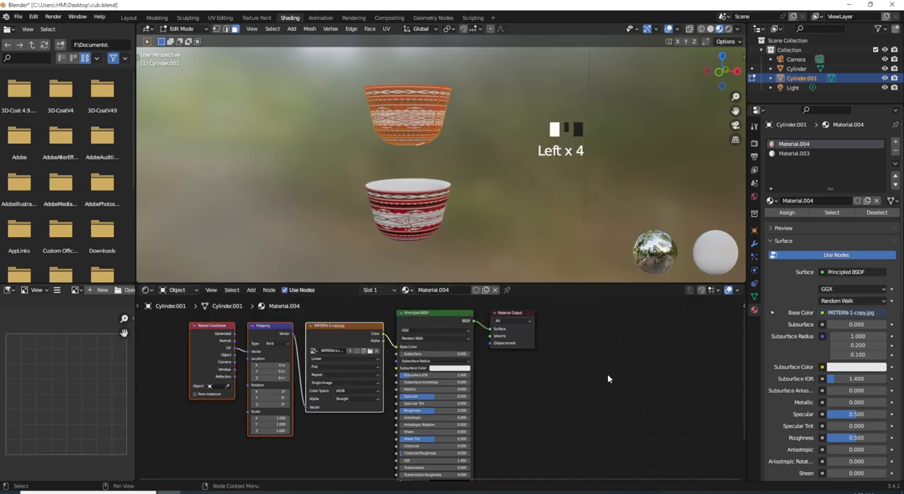
- In the UV Editing workspace, rotate the duplicate cup's entire UV layout by 90 degrees
{"action": "middle_click_drag", "start_coordinate": [466, 210], "coordinate": [331, 33]}
{"action": "left_click", "coordinate": [229, 16]}
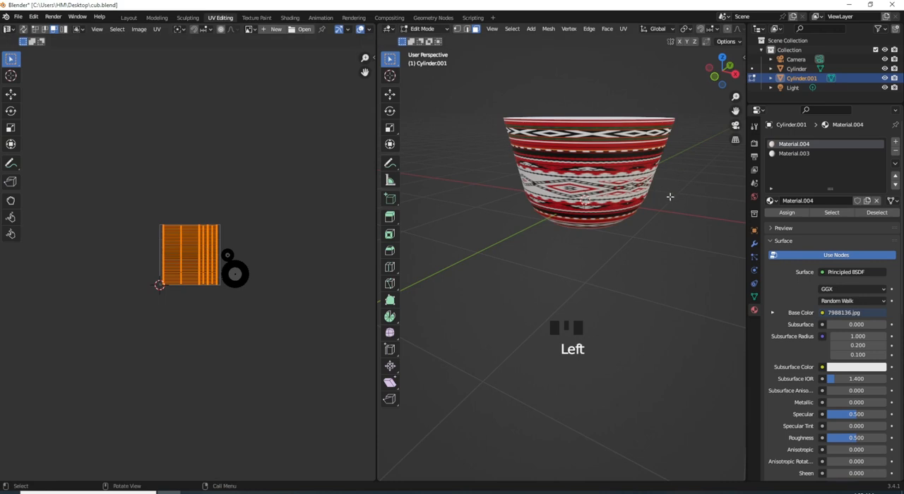
{"action": "scroll", "coordinate": [675, 106], "scroll_direction": "down", "scroll_amount": 1}
{"action": "scroll", "coordinate": [671, 106], "scroll_direction": "up", "scroll_amount": 2}
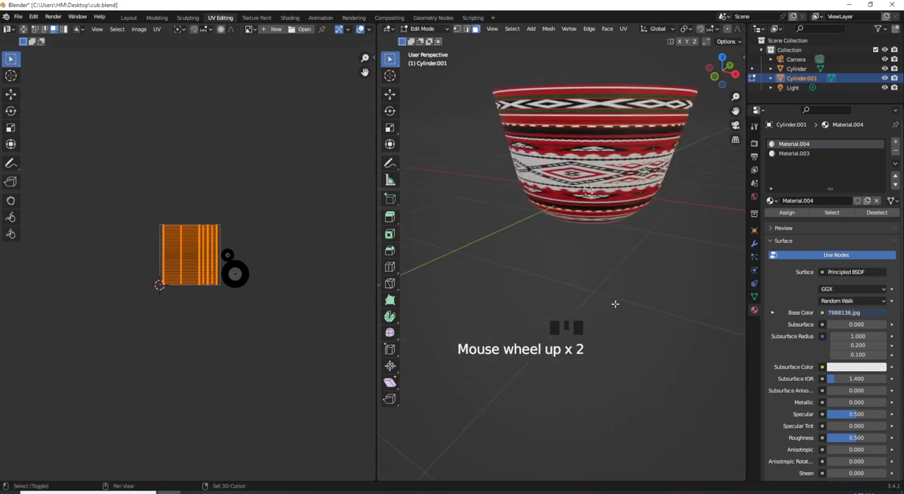
{"action": "middle_click_drag", "start_coordinate": [615, 303], "coordinate": [583, 177], "text": "shift"}
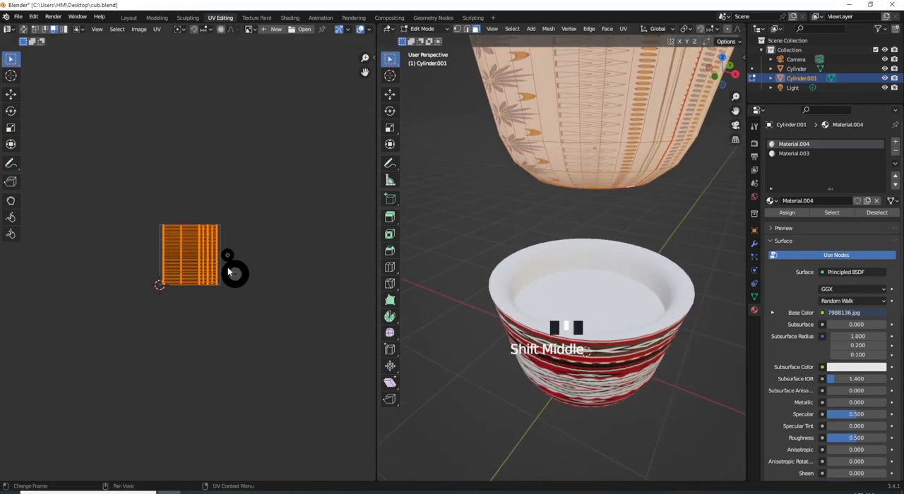
{"action": "scroll", "coordinate": [213, 269], "scroll_direction": "up", "scroll_amount": 1}
{"action": "type", "text": "r"}
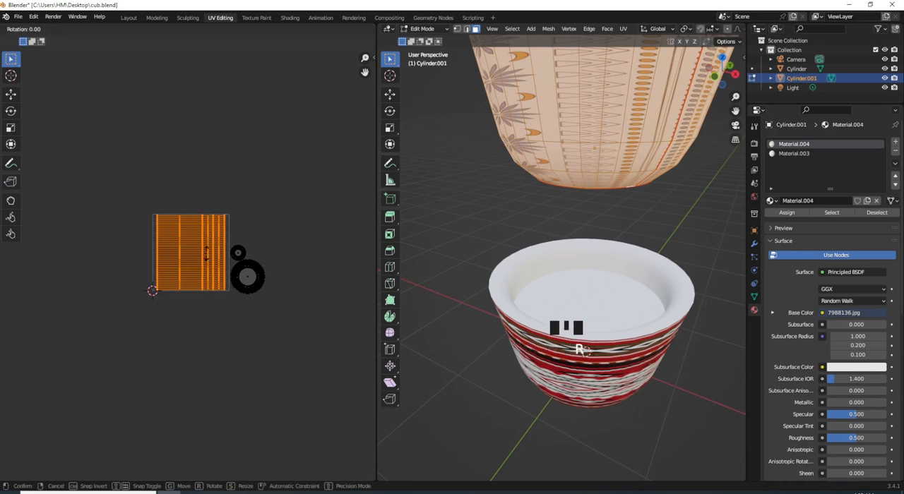
{"action": "type", "text": "90"}
{"action": "key", "text": "Return"}
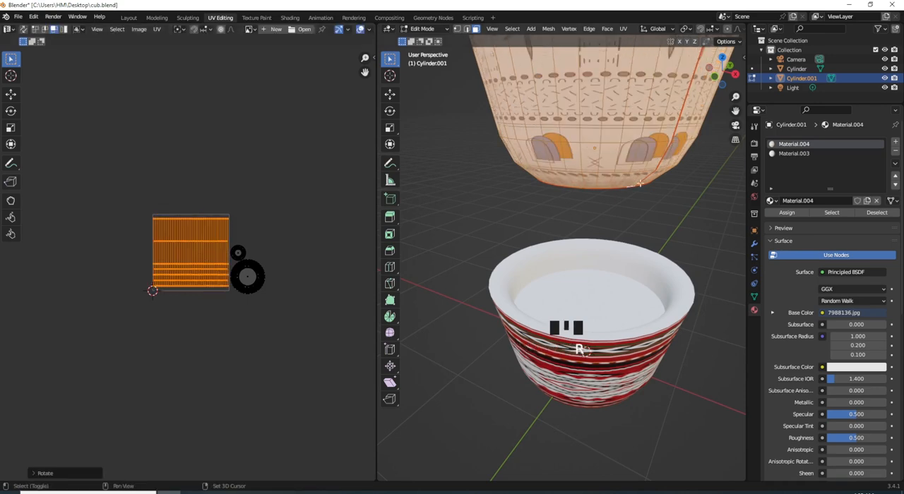
- Return to Object Mode and inspect the rotated pattern around the duplicate cup's outer wall
{"action": "middle_click_drag", "start_coordinate": [616, 151], "coordinate": [600, 233], "text": "shift"}
{"action": "key", "text": "Tab"}
{"action": "scroll", "coordinate": [601, 228], "scroll_direction": "down", "scroll_amount": 3}
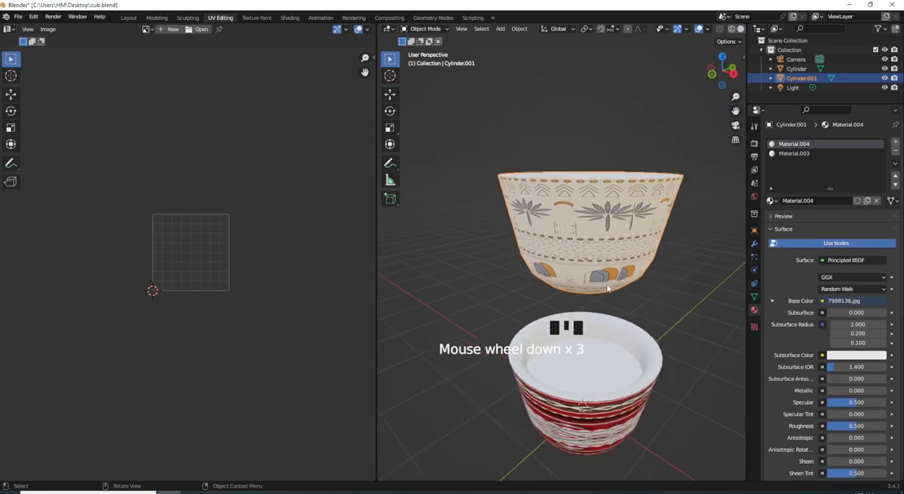
{"action": "middle_click_drag", "start_coordinate": [608, 288], "coordinate": [637, 250]}
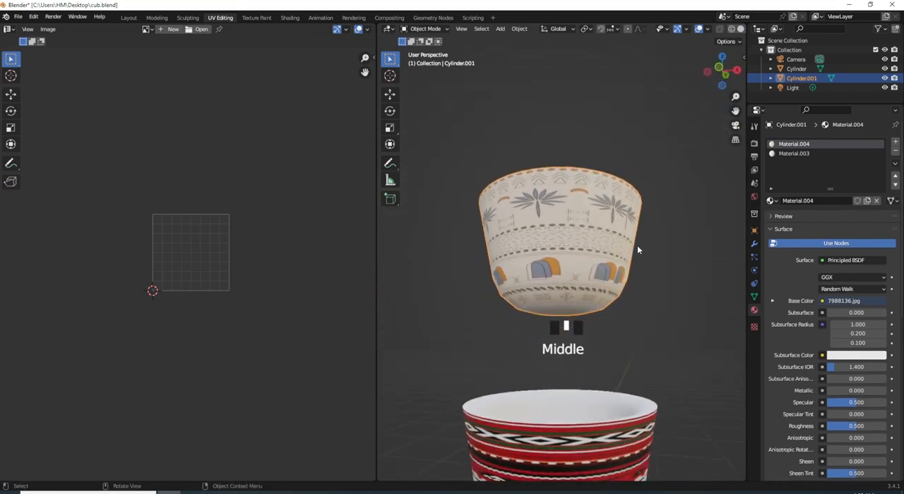
{"action": "scroll", "coordinate": [629, 258], "scroll_direction": "up", "scroll_amount": 2}
{"action": "scroll", "coordinate": [597, 357], "scroll_direction": "down", "scroll_amount": 4}
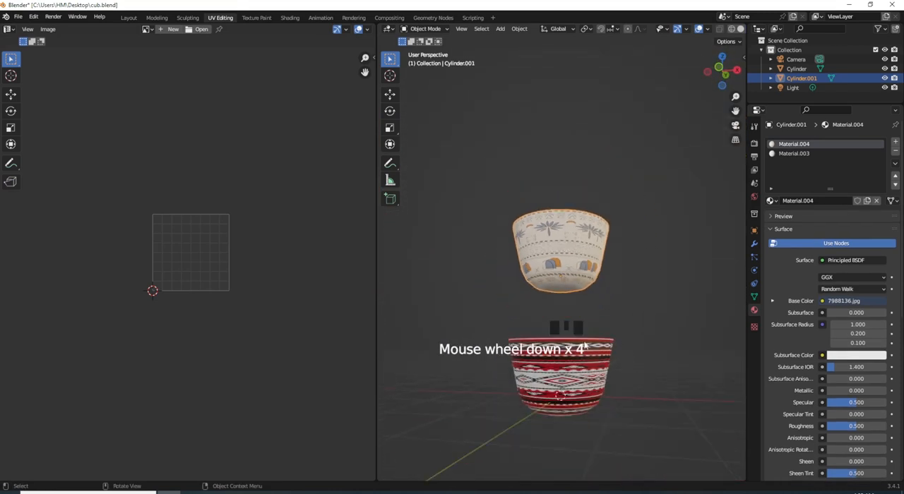